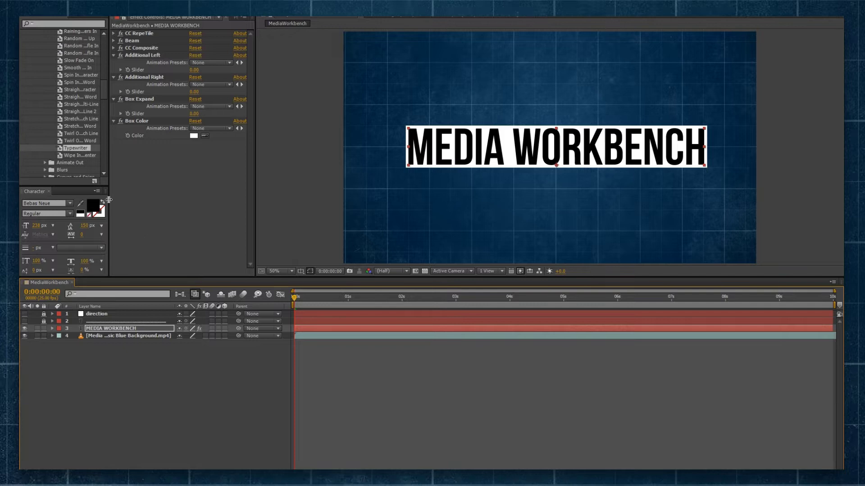
Apply the Typewriter preset to the title, preview the reveal, then undo it.
{"action": "left_click_drag", "start_coordinate": [83, 147], "coordinate": [142, 329]}
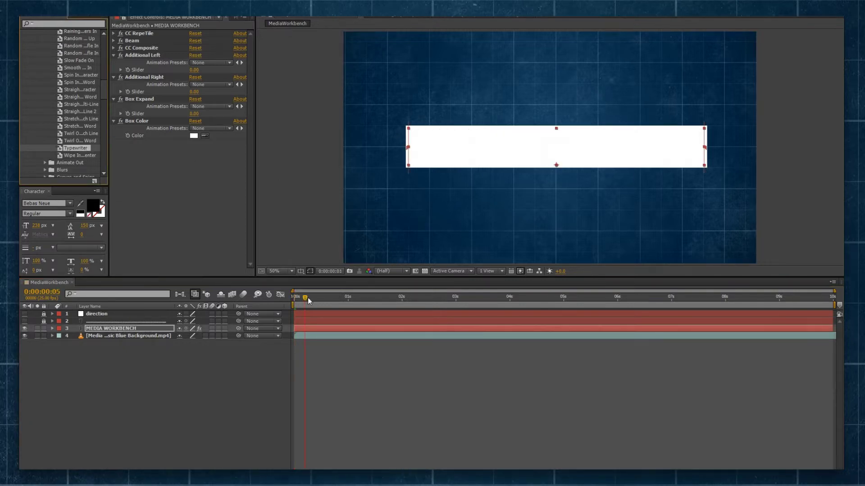
{"action": "left_click_drag", "start_coordinate": [309, 301], "coordinate": [343, 297]}
{"action": "key", "text": "ctrl+z"}
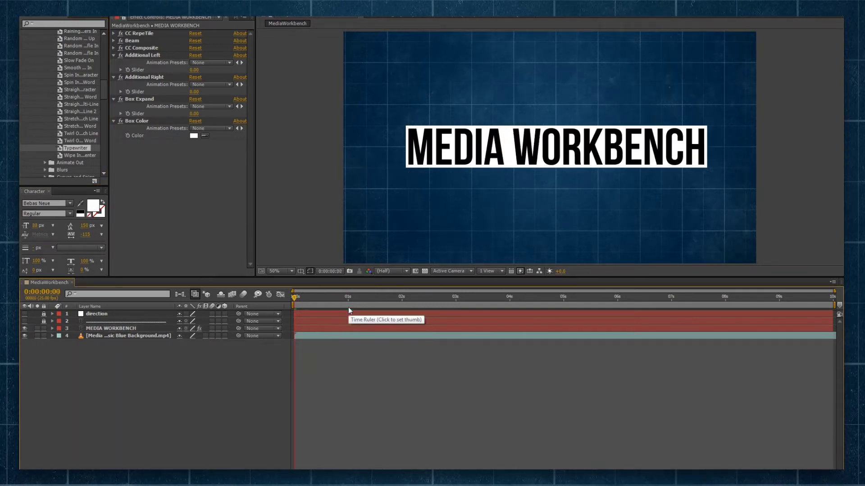
Show the direction arrow layer and lock the background video layer 4.
{"action": "left_click", "coordinate": [135, 328]}
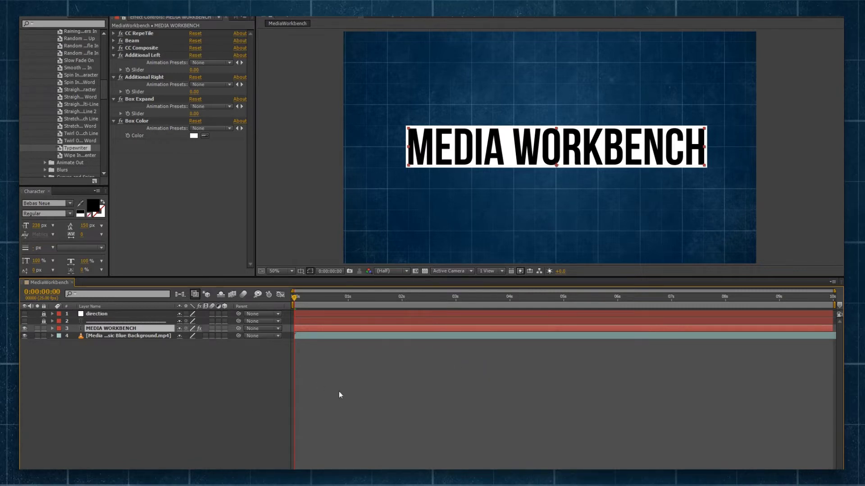
{"action": "left_click", "coordinate": [25, 315]}
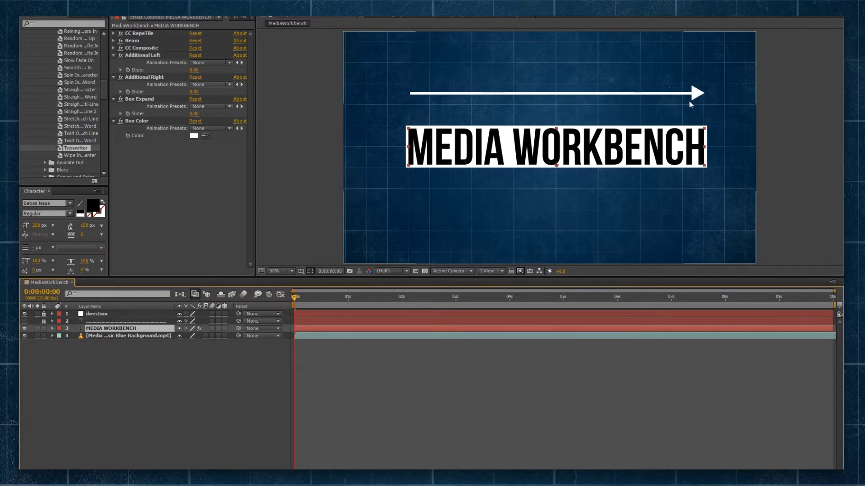
{"action": "left_click", "coordinate": [44, 336]}
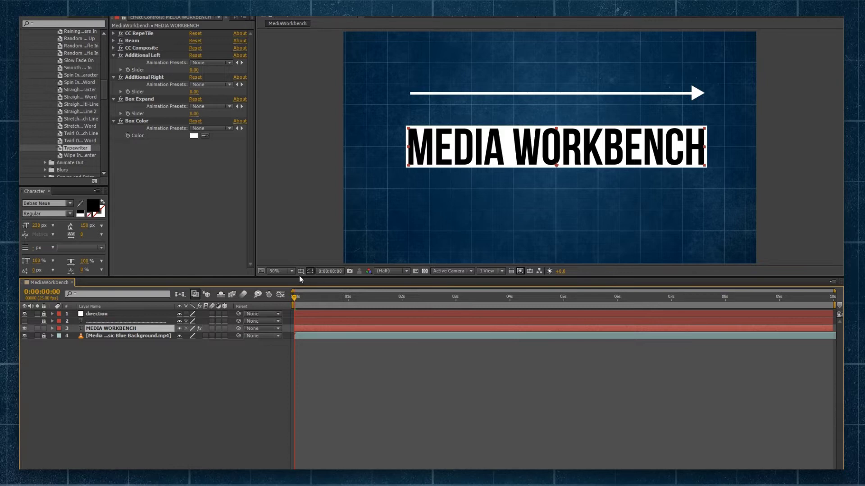
Add a Scale animator to the MEDIA WORKBENCH layer and test scales of 63% and 118%.
{"action": "left_click", "coordinate": [52, 328]}
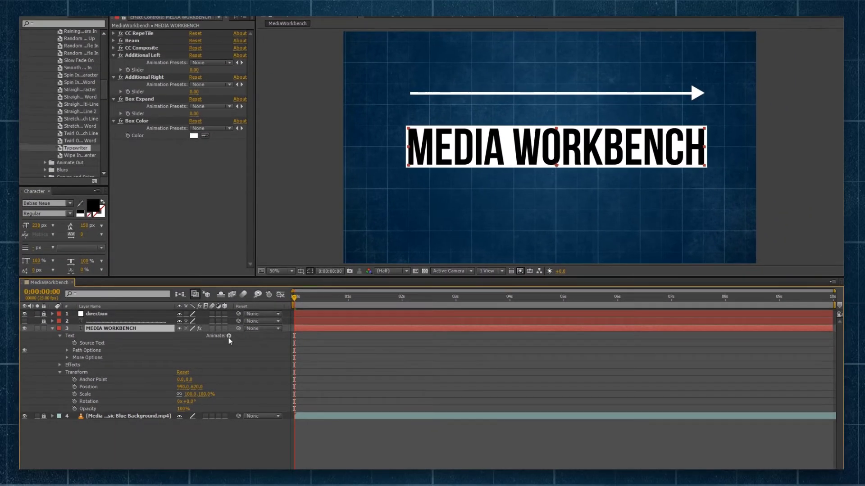
{"action": "left_click", "coordinate": [263, 320]}
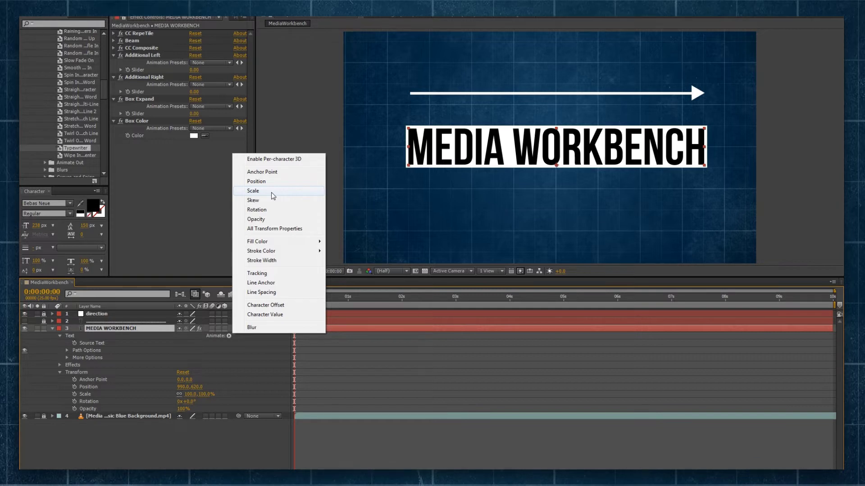
{"action": "left_click", "coordinate": [253, 191]}
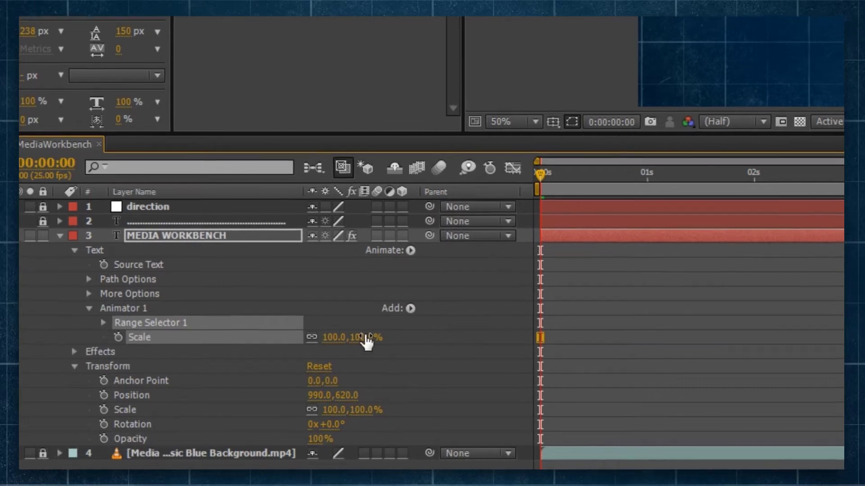
{"action": "left_click_drag", "start_coordinate": [351, 337], "coordinate": [341, 339]}
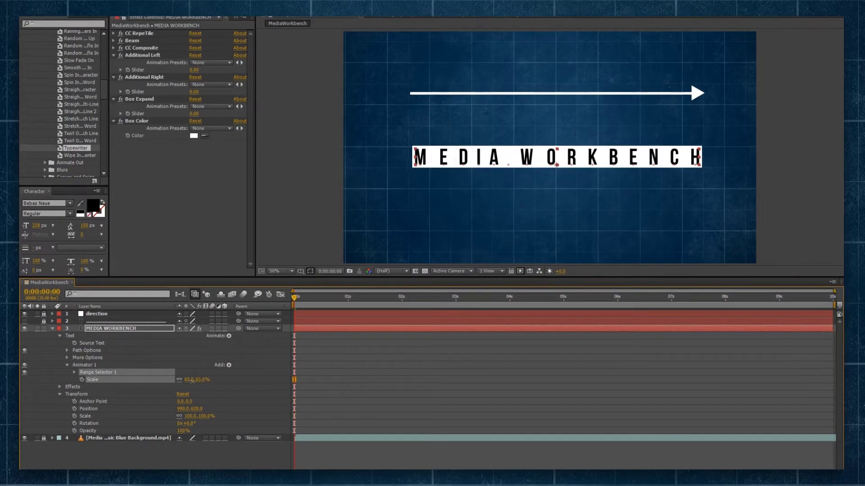
{"action": "mouse_move", "coordinate": [192, 380]}
{"action": "left_mouse_down"}
{"action": "mouse_move", "coordinate": [215, 380]}
{"action": "mouse_move", "coordinate": [205, 380]}
{"action": "left_mouse_up"}
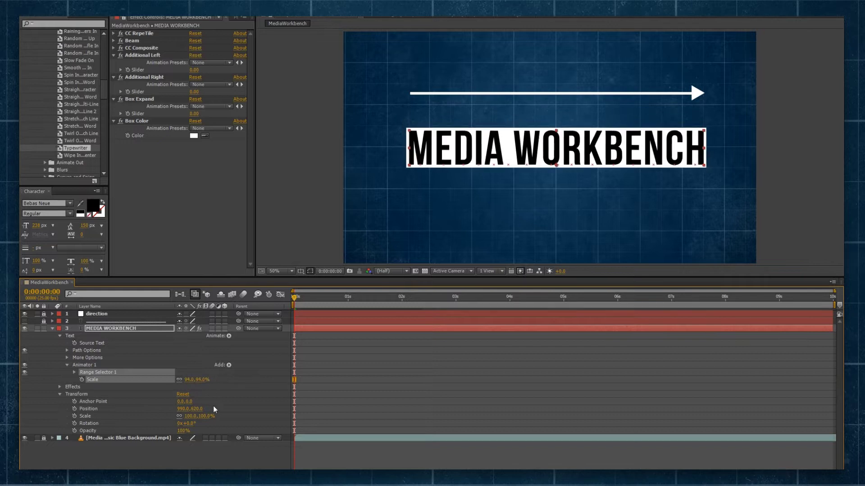
Unlink Animator 1's Scale proportions and set it to 0.0, 100.0%.
{"action": "key", "text": "Return"}
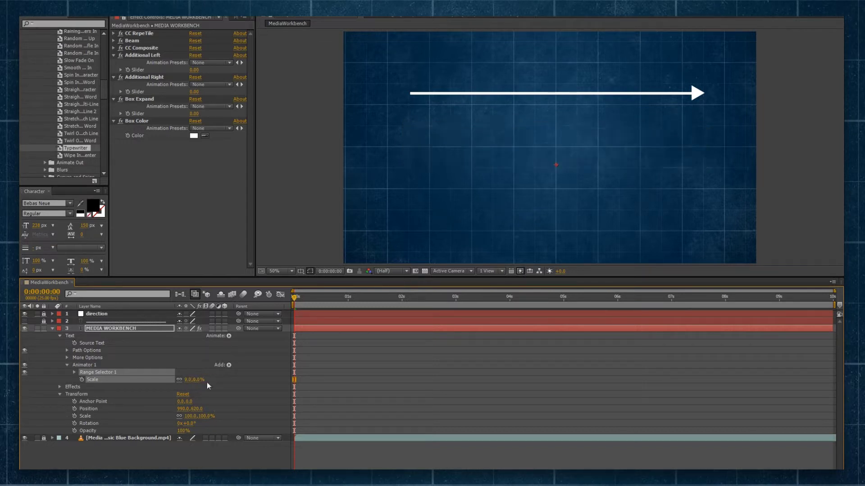
{"action": "left_click", "coordinate": [197, 380]}
{"action": "type", "text": "100"}
{"action": "key", "text": "Return"}
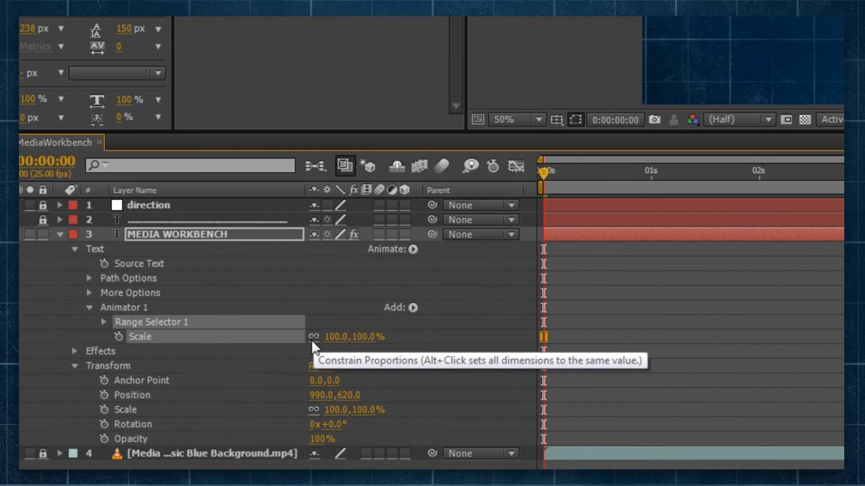
{"action": "left_click", "coordinate": [313, 336]}
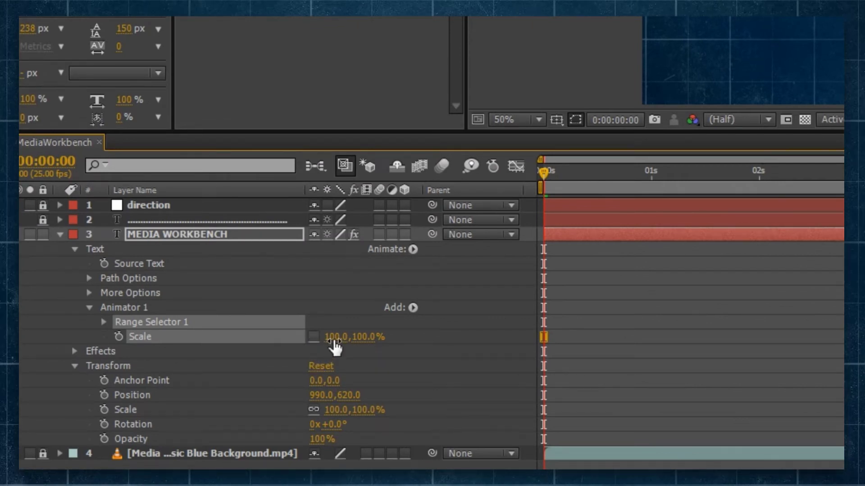
{"action": "left_click", "coordinate": [333, 339]}
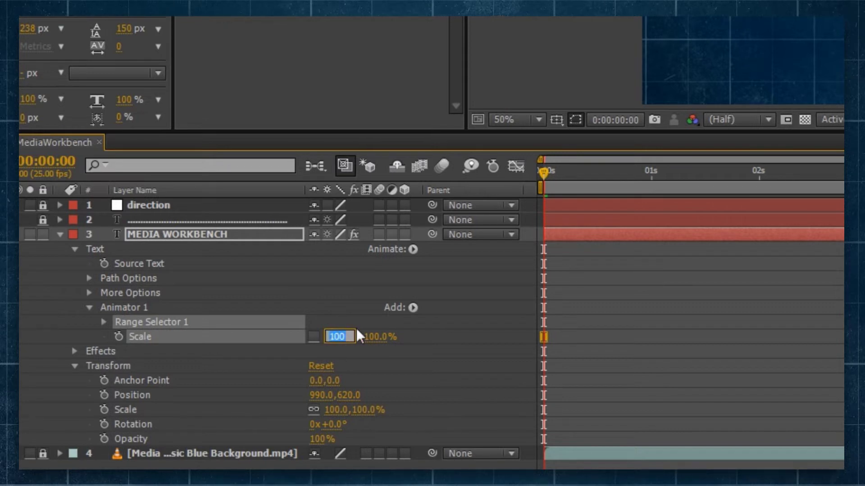
{"action": "type", "text": "0"}
{"action": "key", "text": "Return"}
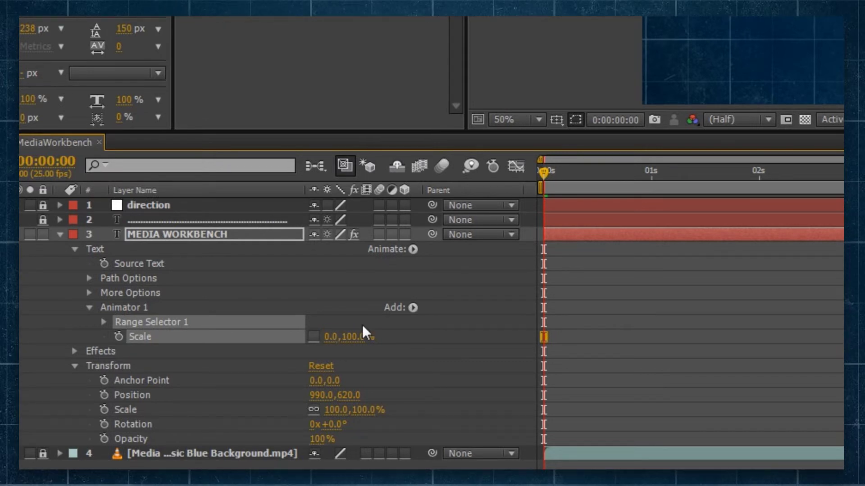
Set Range Selector 1 to Start 24%, End 49% and Offset 25%.
{"action": "left_click", "coordinate": [104, 321]}
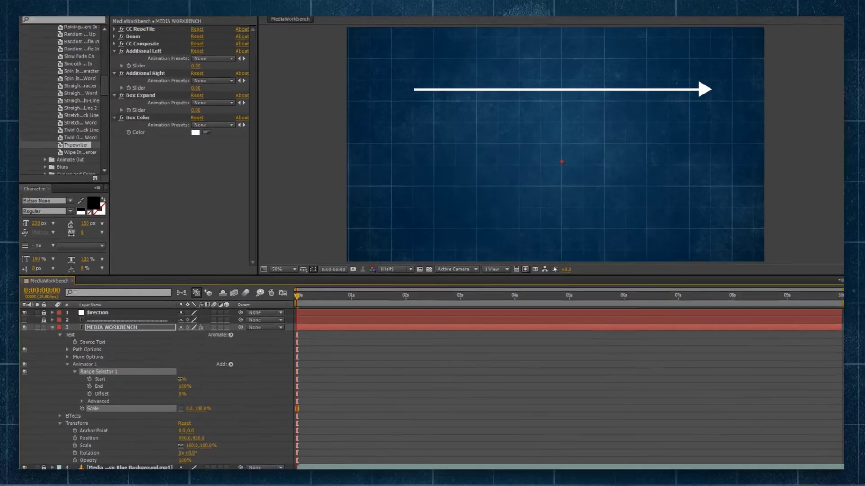
{"action": "left_click_drag", "start_coordinate": [315, 337], "coordinate": [345, 336]}
{"action": "left_click_drag", "start_coordinate": [195, 380], "coordinate": [169, 381]}
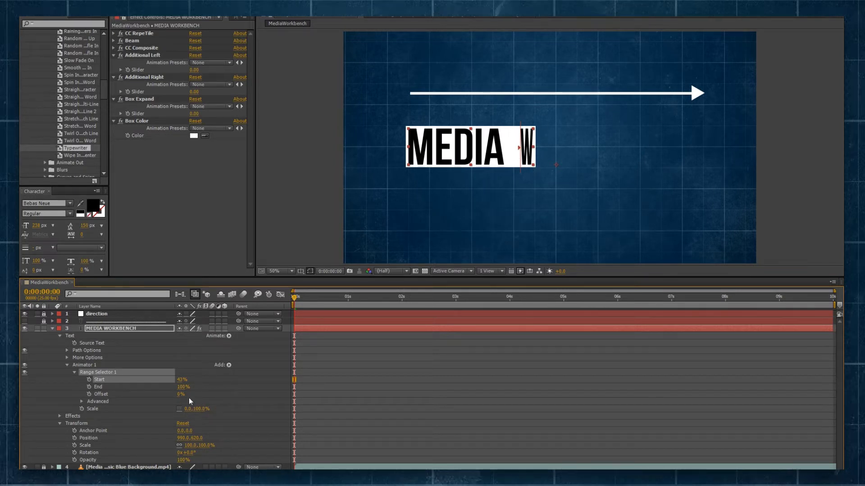
{"action": "left_click_drag", "start_coordinate": [181, 380], "coordinate": [160, 387]}
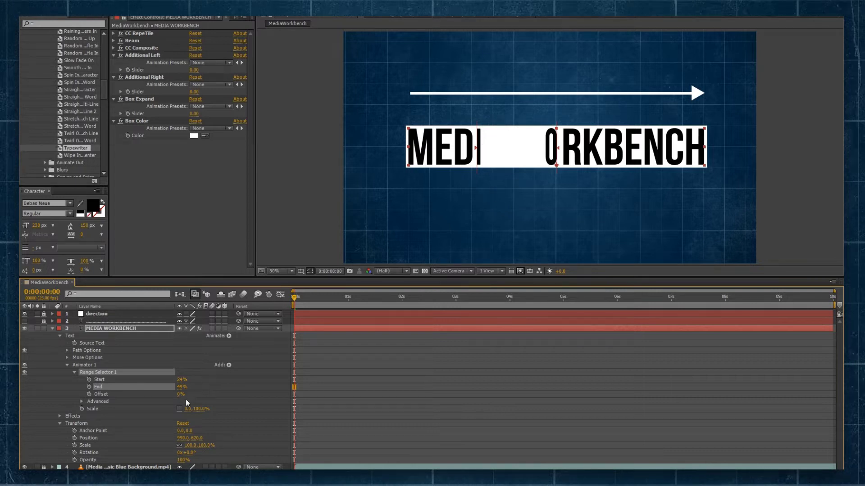
{"action": "left_click", "coordinate": [170, 399]}
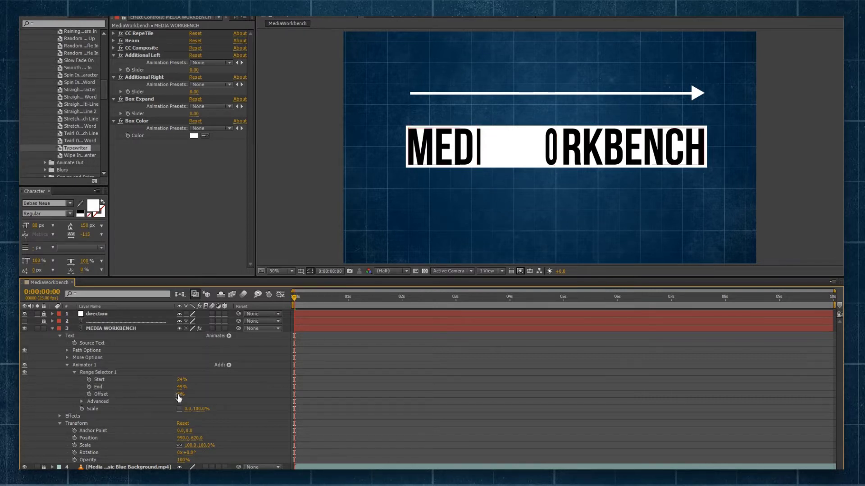
{"action": "mouse_move", "coordinate": [179, 395]}
{"action": "left_mouse_down"}
{"action": "mouse_move", "coordinate": [190, 394]}
{"action": "mouse_move", "coordinate": [183, 391]}
{"action": "left_mouse_up"}
Set the range selector's Advanced Mode to Subtract.
{"action": "left_click", "coordinate": [82, 401]}
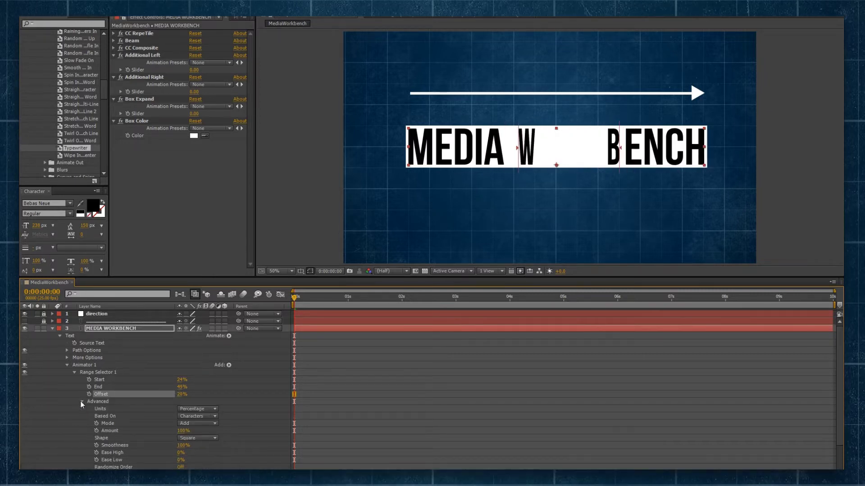
{"action": "scroll", "coordinate": [206, 389], "scroll_direction": "down", "scroll_amount": 1}
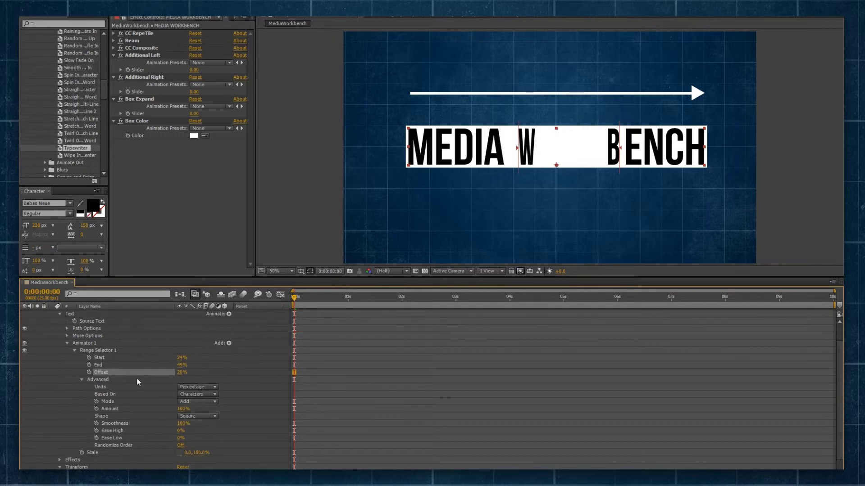
{"action": "left_click", "coordinate": [198, 401]}
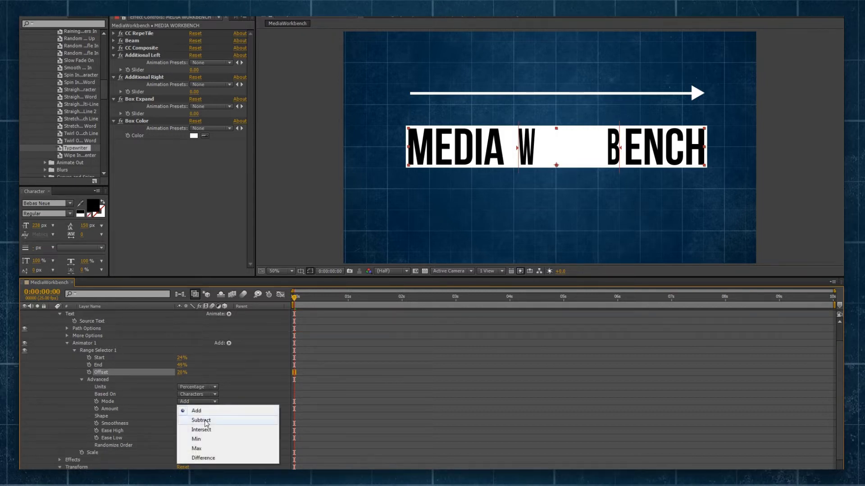
{"action": "left_click", "coordinate": [203, 419]}
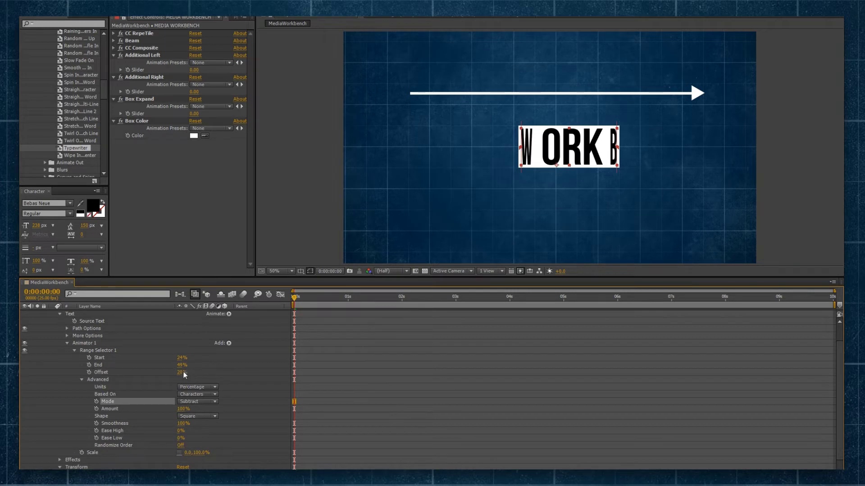
{"action": "mouse_move", "coordinate": [182, 372]}
{"action": "left_mouse_down"}
{"action": "mouse_move", "coordinate": [173, 372]}
{"action": "mouse_move", "coordinate": [181, 372]}
{"action": "left_mouse_up"}
Try the Ramp Up, Ramp Down and Triangle shapes, settling on Round.
{"action": "left_click", "coordinate": [198, 417]}
{"action": "left_click", "coordinate": [216, 435]}
{"action": "left_click", "coordinate": [197, 416]}
{"action": "left_click", "coordinate": [199, 444]}
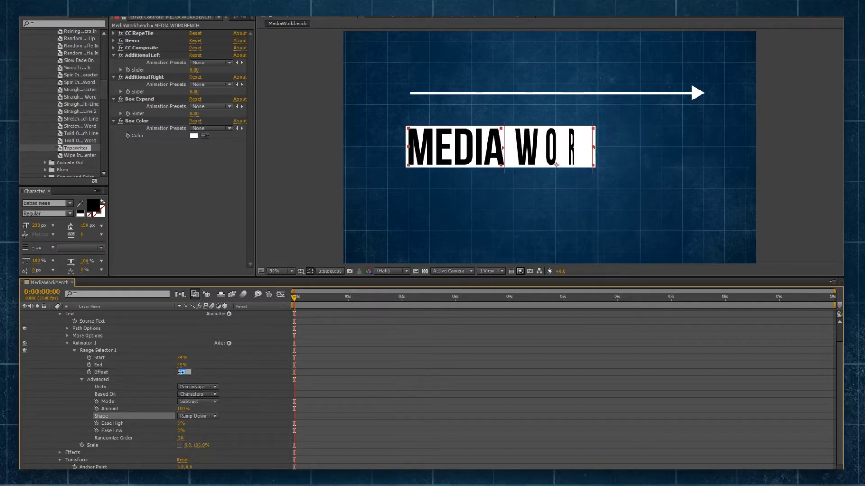
{"action": "left_click", "coordinate": [199, 416]}
{"action": "left_click", "coordinate": [201, 454]}
{"action": "mouse_move", "coordinate": [182, 372]}
{"action": "left_mouse_down"}
{"action": "mouse_move", "coordinate": [167, 372]}
{"action": "mouse_move", "coordinate": [198, 370]}
{"action": "mouse_move", "coordinate": [180, 372]}
{"action": "mouse_move", "coordinate": [164, 359]}
{"action": "mouse_move", "coordinate": [183, 360]}
{"action": "mouse_move", "coordinate": [193, 373]}
{"action": "left_mouse_up"}
{"action": "left_click", "coordinate": [201, 417]}
{"action": "left_click", "coordinate": [222, 465]}
Set the range selector Offset to 0% so the full title shows.
{"action": "left_click", "coordinate": [184, 372]}
{"action": "type", "text": "0"}
{"action": "key", "text": "Return"}
{"action": "left_click", "coordinate": [119, 402]}
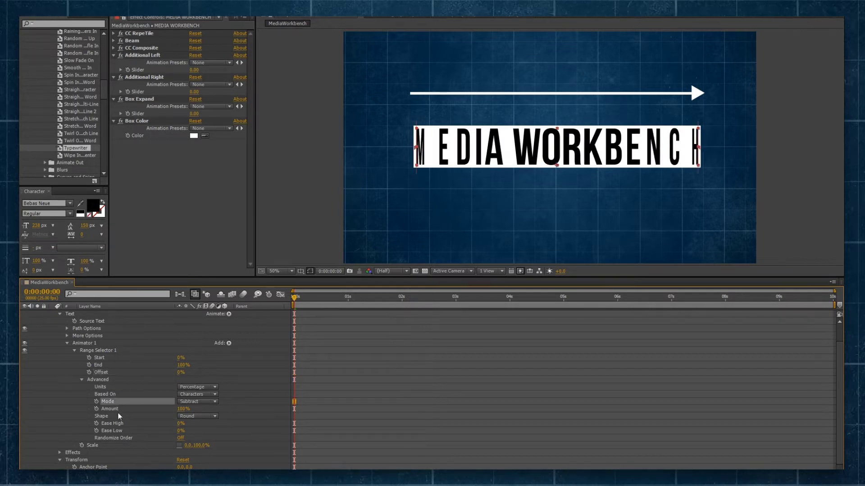
{"action": "left_click", "coordinate": [116, 417]}
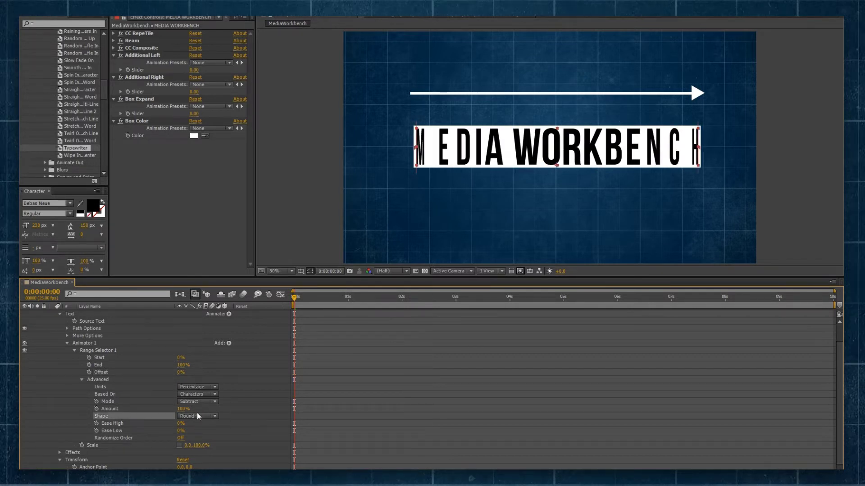
Make the arc shape layer visible.
{"action": "scroll", "coordinate": [210, 379], "scroll_direction": "up", "scroll_amount": 1}
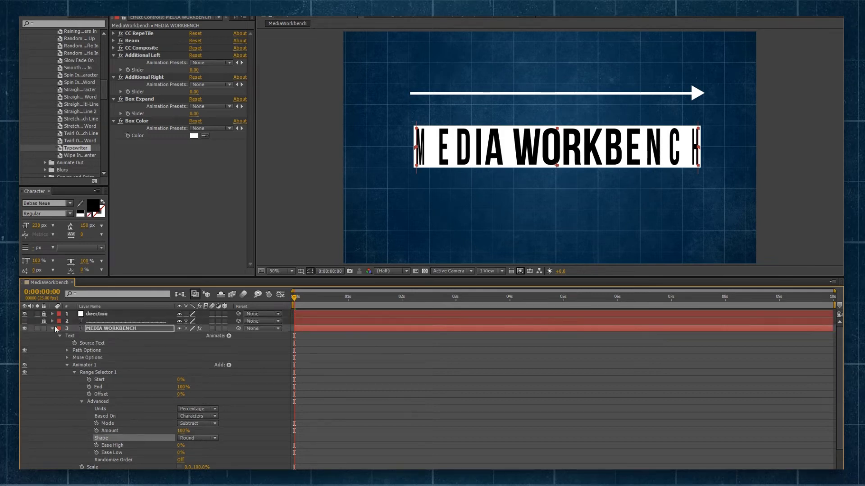
{"action": "left_click", "coordinate": [24, 321]}
{"action": "scroll", "coordinate": [231, 398], "scroll_direction": "down", "scroll_amount": 2}
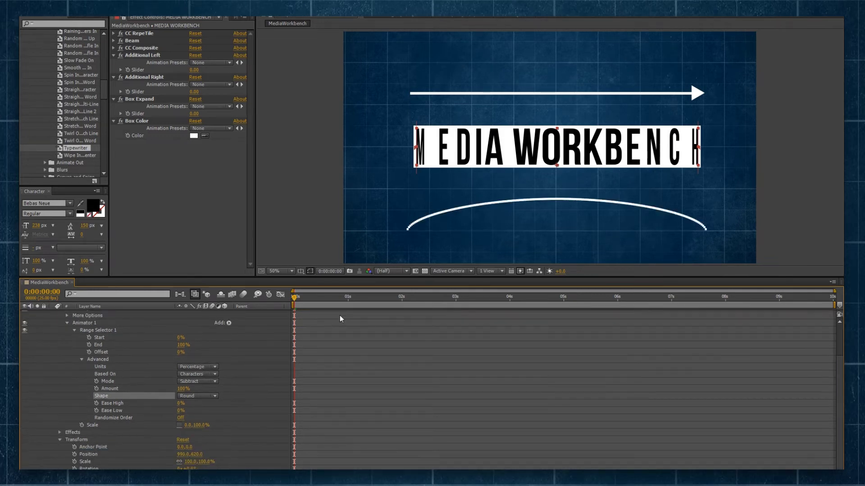
{"action": "scroll", "coordinate": [252, 374], "scroll_direction": "up", "scroll_amount": 2}
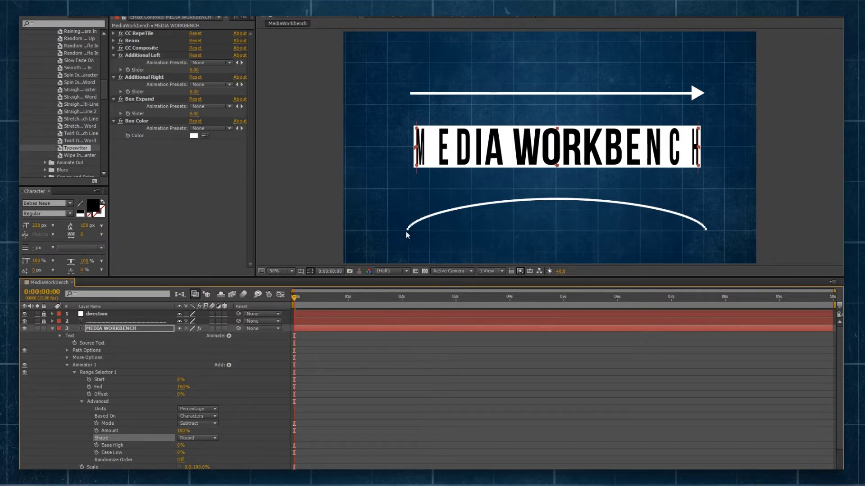
Scrub Range Selector 1's Offset back and forth to preview the reveal, ending at 8%.
{"action": "left_click_drag", "start_coordinate": [180, 395], "coordinate": [154, 394]}
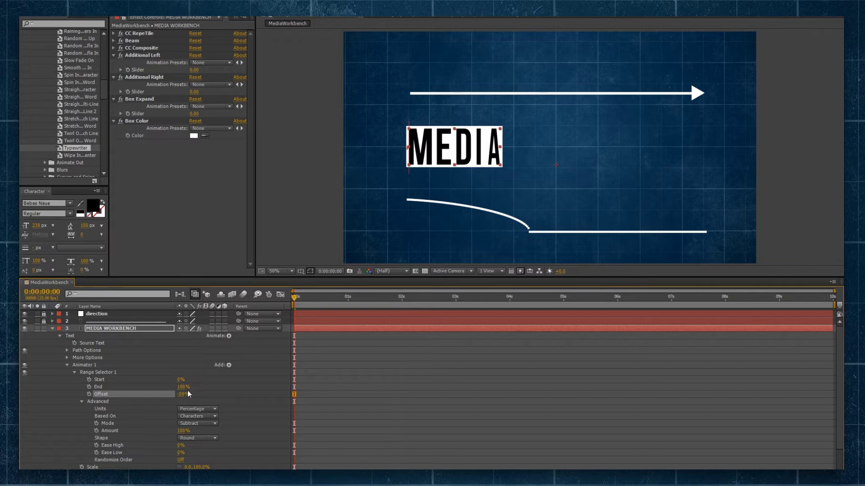
{"action": "left_click_drag", "start_coordinate": [184, 394], "coordinate": [199, 390]}
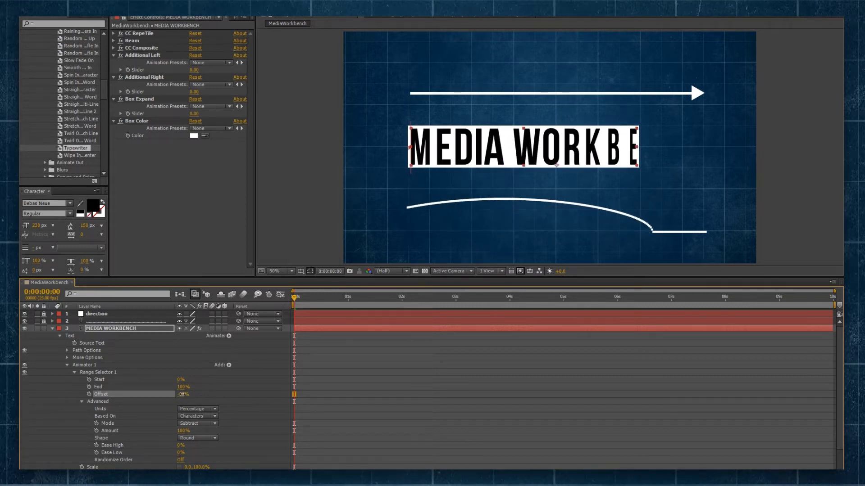
{"action": "left_click_drag", "start_coordinate": [182, 395], "coordinate": [209, 394]}
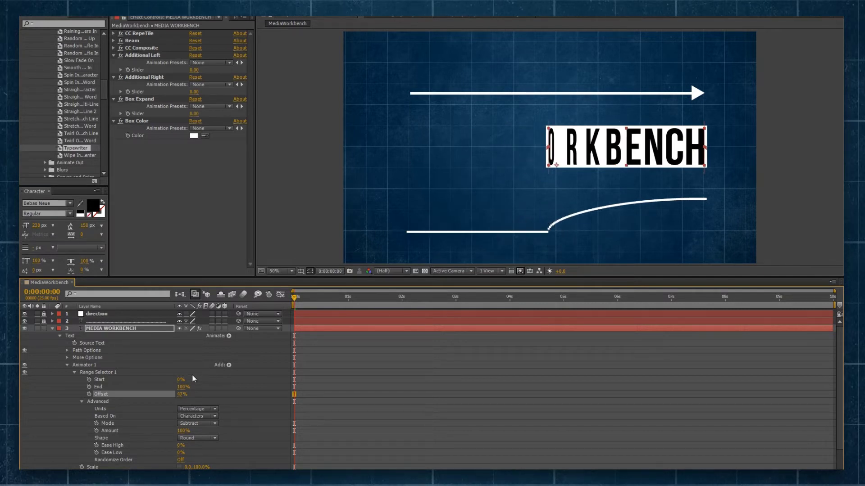
{"action": "left_click_drag", "start_coordinate": [180, 395], "coordinate": [149, 388]}
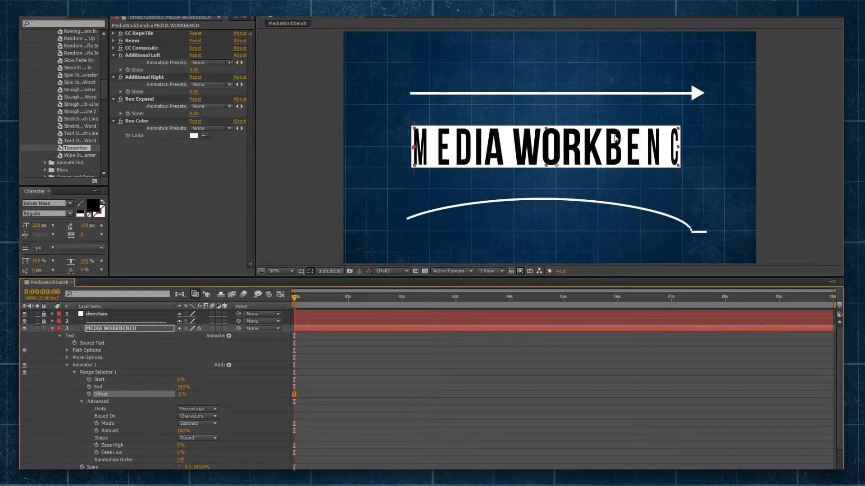
{"action": "left_click_drag", "start_coordinate": [180, 394], "coordinate": [249, 366]}
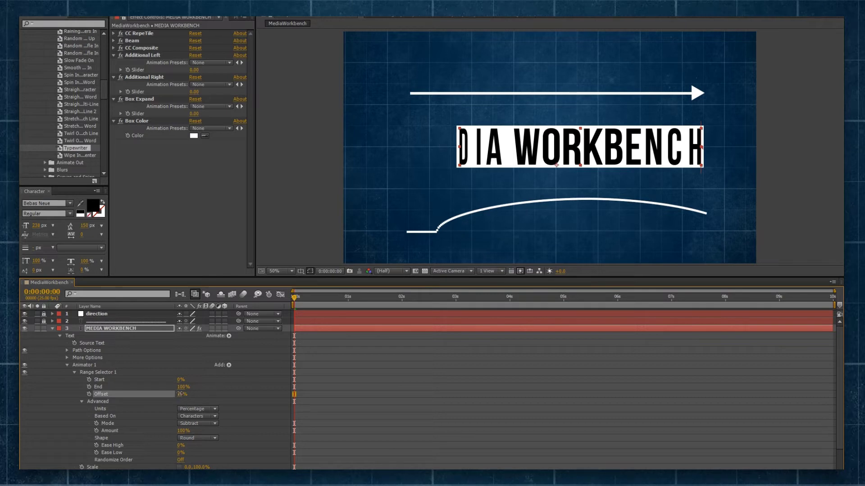
{"action": "left_click_drag", "start_coordinate": [179, 395], "coordinate": [242, 378]}
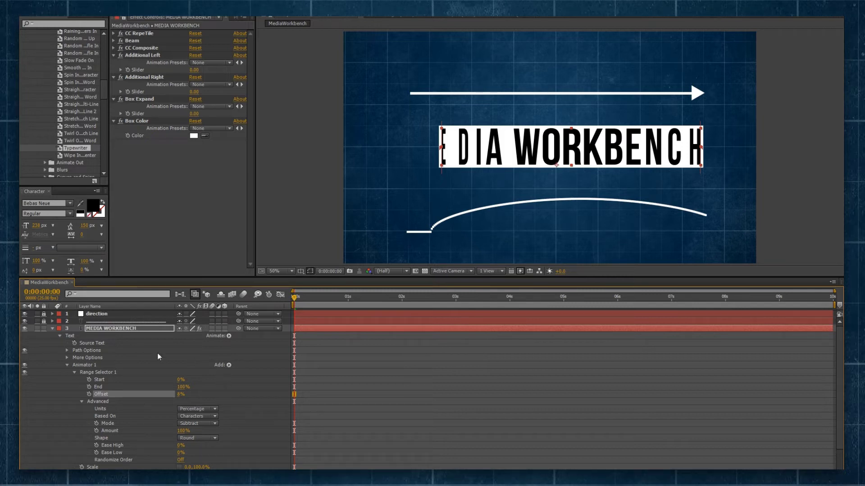
Add a second range selector to Animator 1 via Add > Selector > Range.
{"action": "left_click", "coordinate": [90, 365]}
{"action": "left_click", "coordinate": [228, 365]}
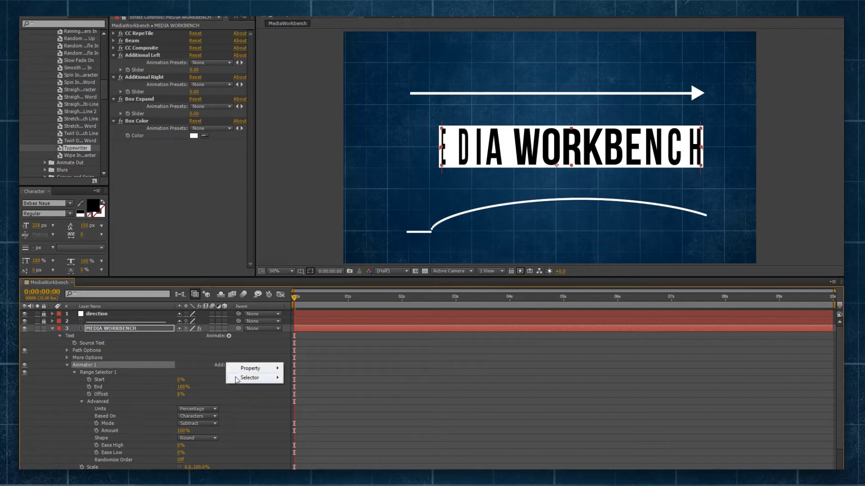
{"action": "mouse_move", "coordinate": [252, 378]}
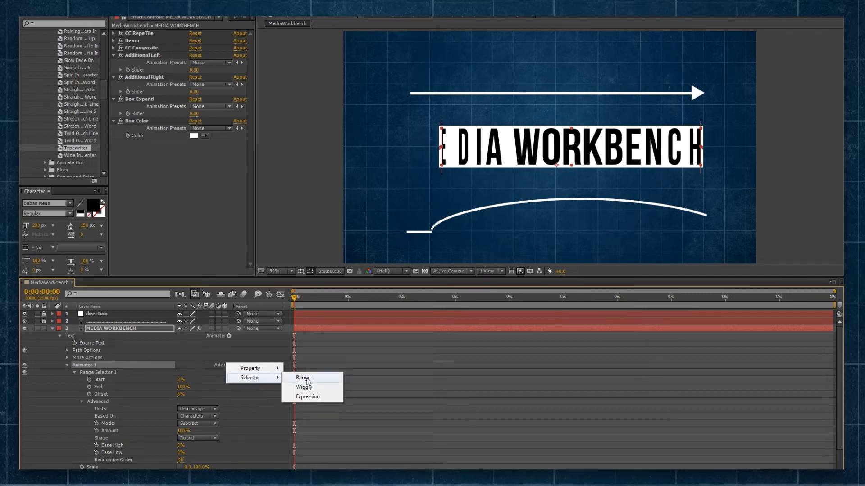
{"action": "left_click", "coordinate": [308, 380]}
Set Range Selector 2's Advanced Mode to Min.
{"action": "scroll", "coordinate": [181, 426], "scroll_direction": "down", "scroll_amount": 3}
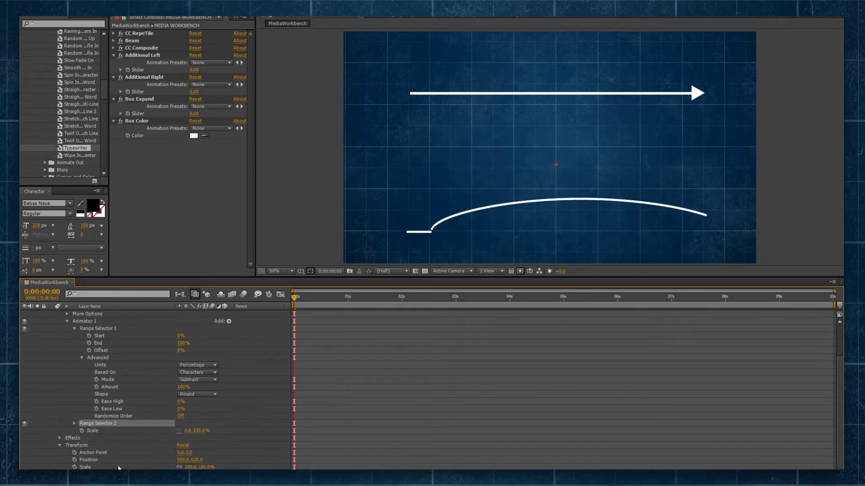
{"action": "left_click", "coordinate": [74, 423]}
{"action": "scroll", "coordinate": [179, 415], "scroll_direction": "down", "scroll_amount": 3}
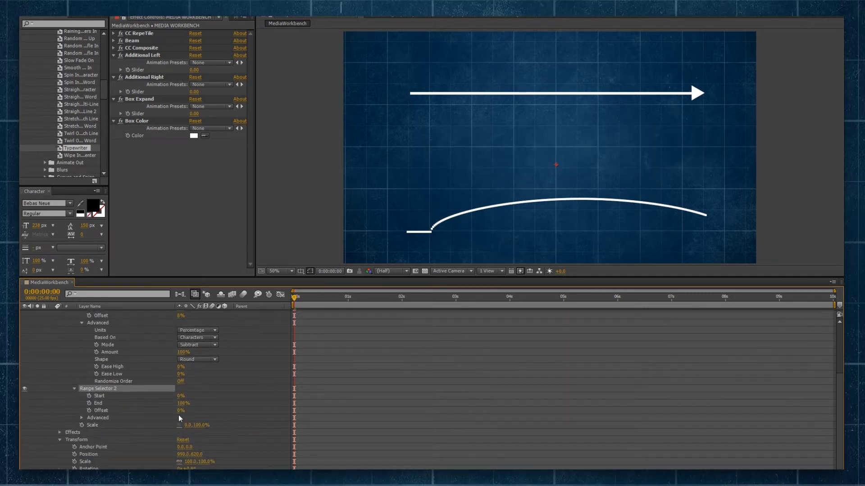
{"action": "left_click", "coordinate": [82, 418]}
{"action": "scroll", "coordinate": [144, 404], "scroll_direction": "down", "scroll_amount": 3}
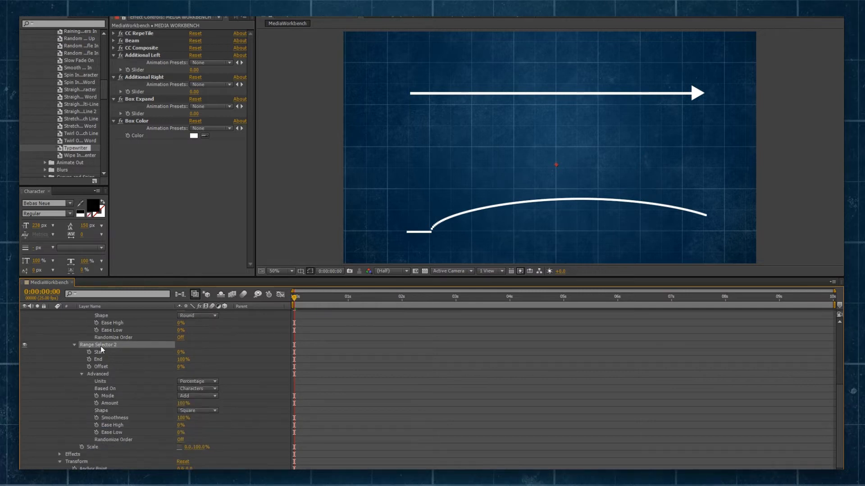
{"action": "left_click", "coordinate": [101, 375]}
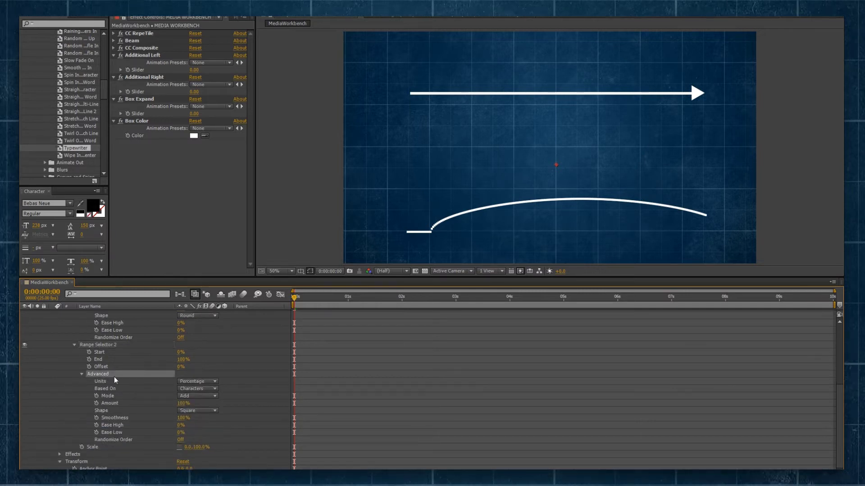
{"action": "left_click", "coordinate": [189, 396]}
{"action": "left_click", "coordinate": [201, 434]}
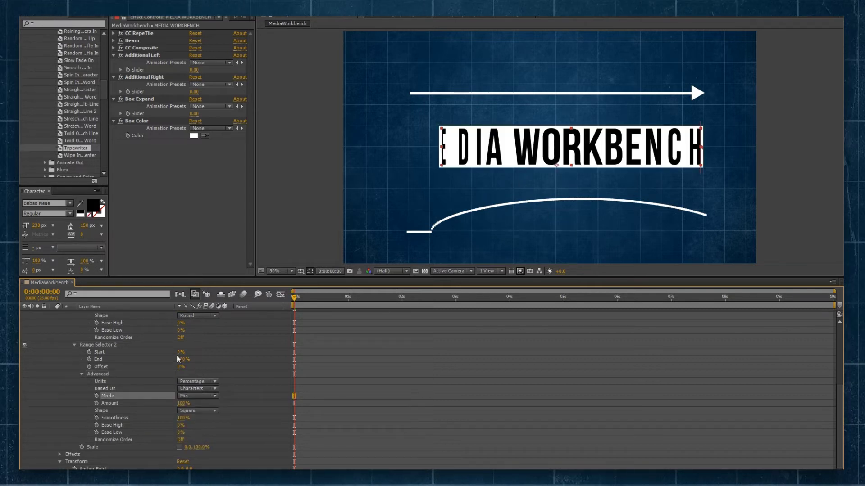
Test Range Selector 2's Start value, then reset it to 0%.
{"action": "left_click_drag", "start_coordinate": [180, 352], "coordinate": [203, 350]}
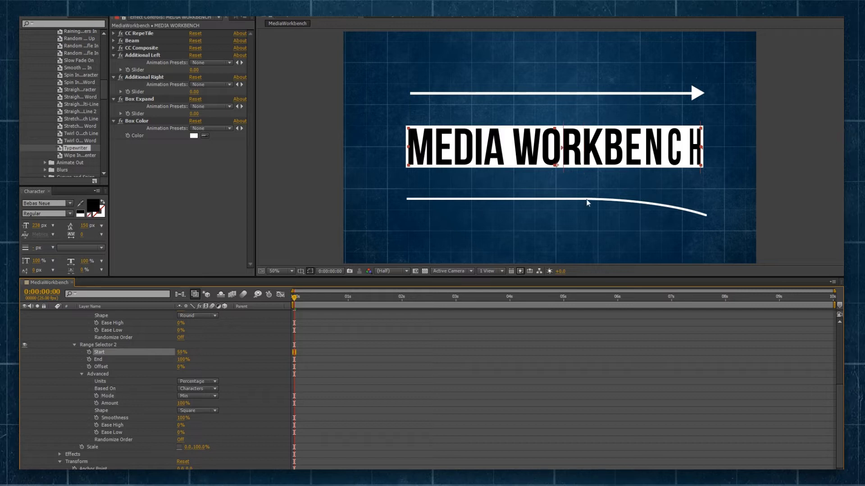
{"action": "left_click_drag", "start_coordinate": [179, 353], "coordinate": [207, 350]}
{"action": "left_click_drag", "start_coordinate": [180, 354], "coordinate": [153, 356]}
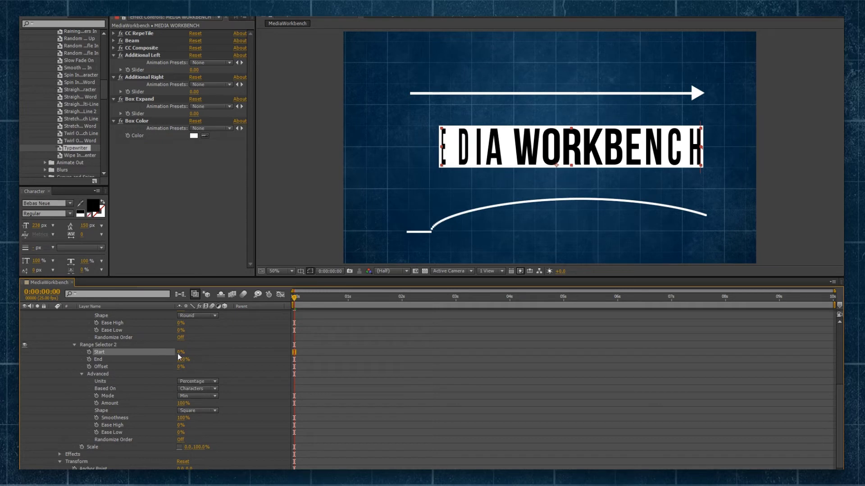
{"action": "scroll", "coordinate": [258, 401], "scroll_direction": "up", "scroll_amount": 3}
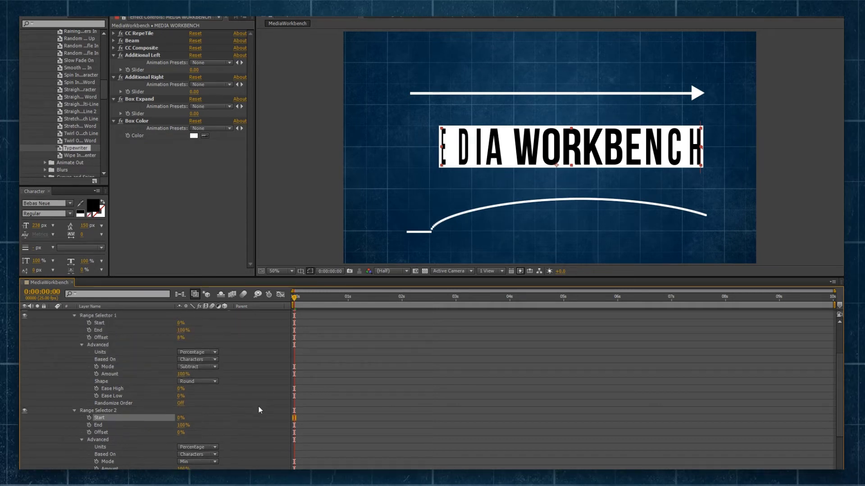
{"action": "scroll", "coordinate": [257, 410], "scroll_direction": "up", "scroll_amount": 1}
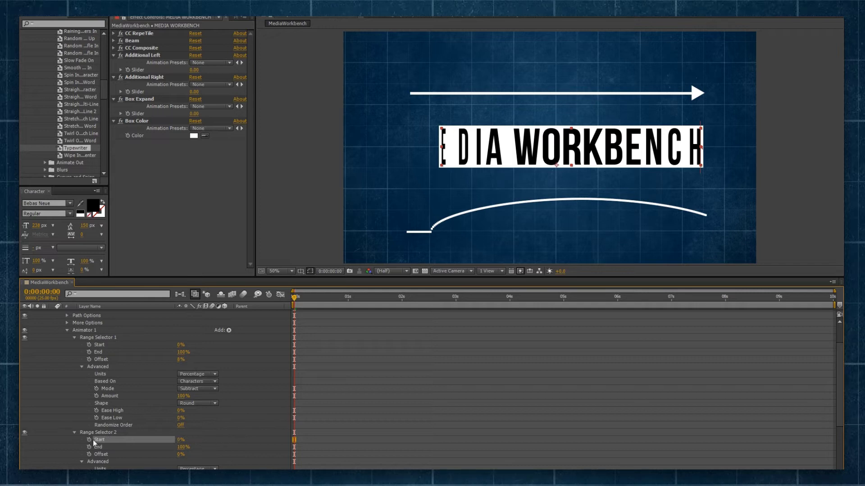
{"action": "scroll", "coordinate": [99, 442], "scroll_direction": "down", "scroll_amount": 1}
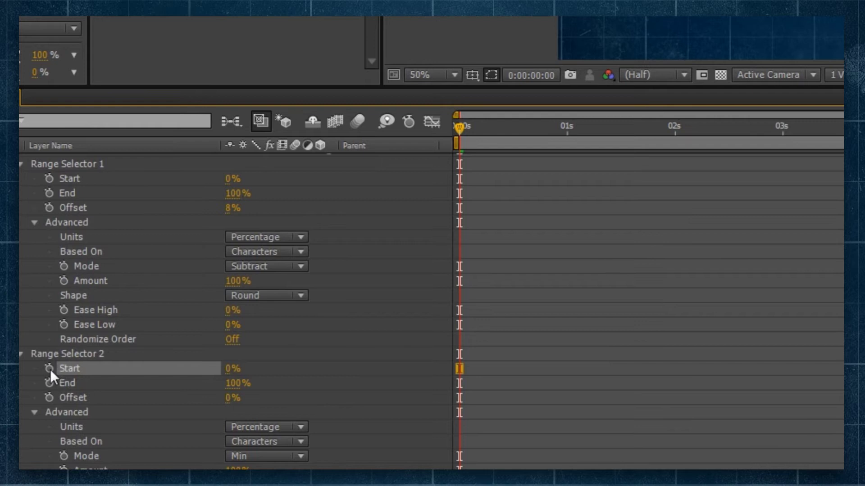
Give Range Selector 2's Start the expression linear(Range Selector 1 Offset, -50, 50, 0, 100).
{"action": "left_click", "coordinate": [50, 369], "text": "alt"}
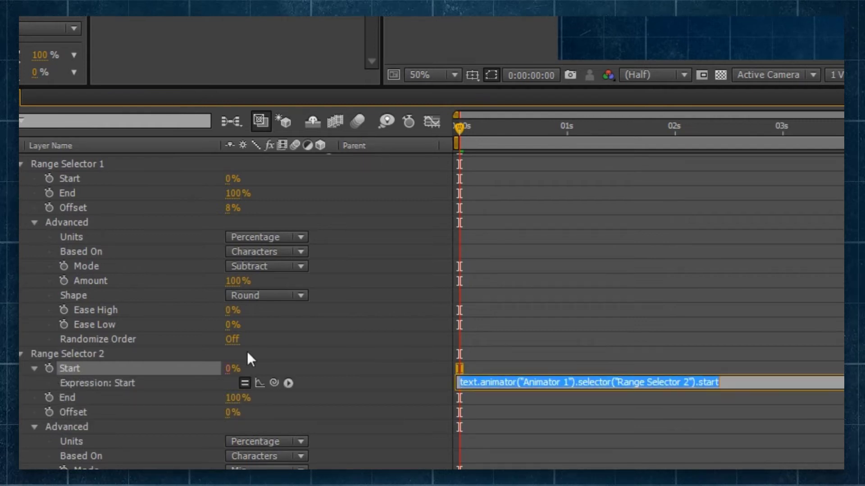
{"action": "type", "text": "linear("}
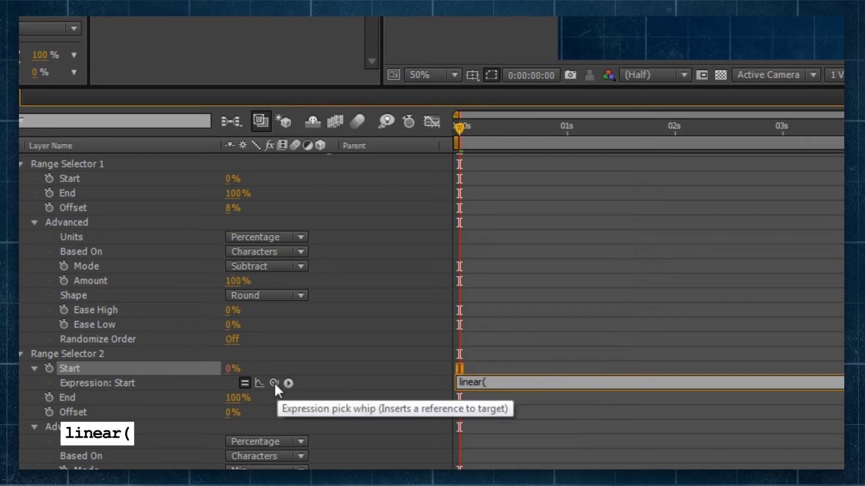
{"action": "left_click_drag", "start_coordinate": [274, 383], "coordinate": [101, 207]}
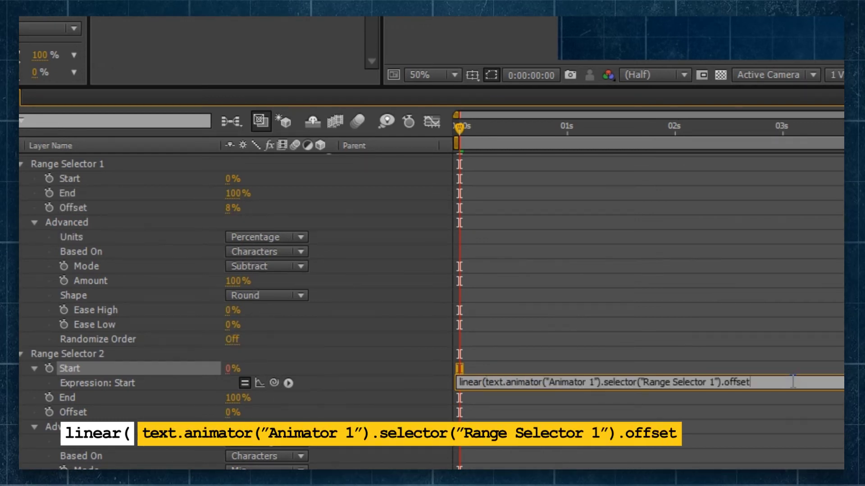
{"action": "type", "text": ","}
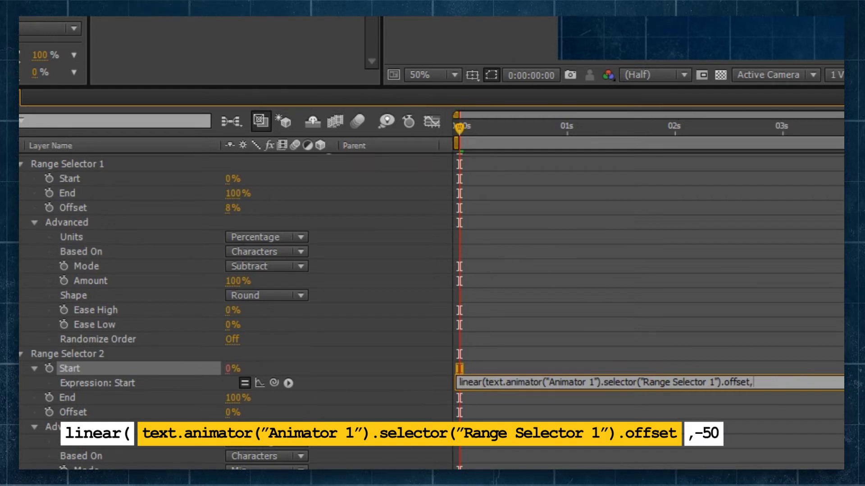
{"action": "type", "text": "-50,50,0,100);"}
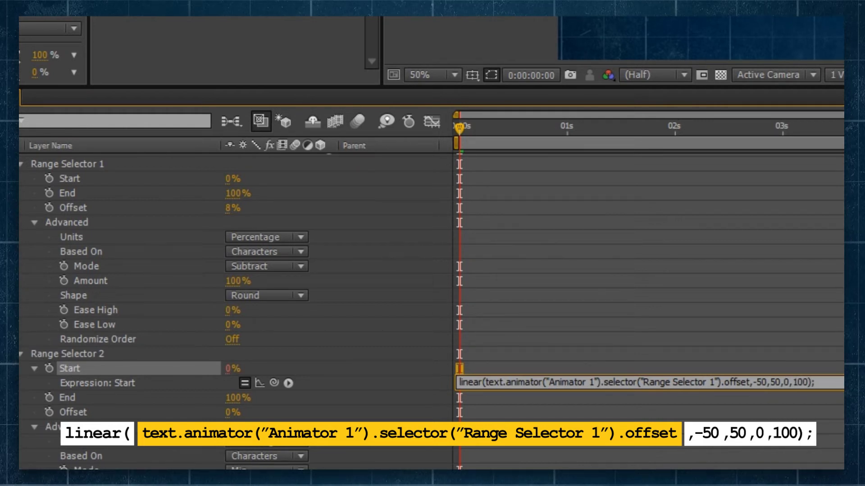
{"action": "key", "text": "KP_Enter"}
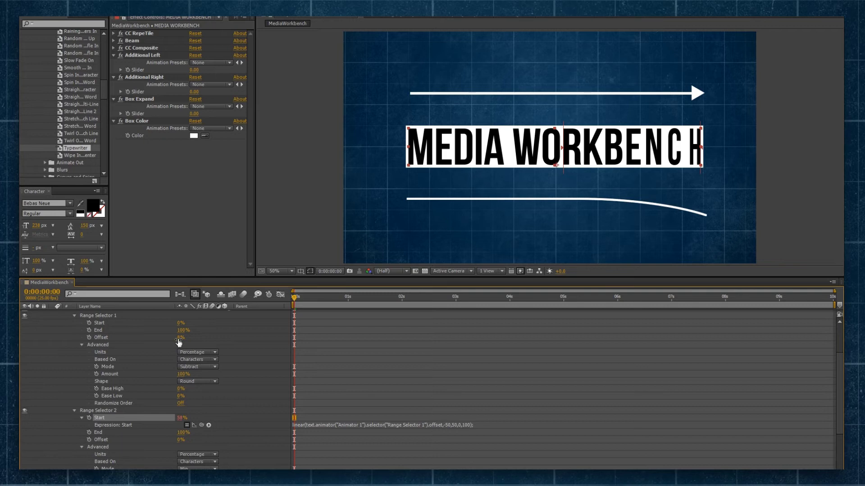
Keyframe Range Selector 1's Offset from -100% at 0s to 50% at 2s.
{"action": "left_click_drag", "start_coordinate": [181, 338], "coordinate": [133, 332]}
{"action": "scroll", "coordinate": [194, 340], "scroll_direction": "up", "scroll_amount": 1}
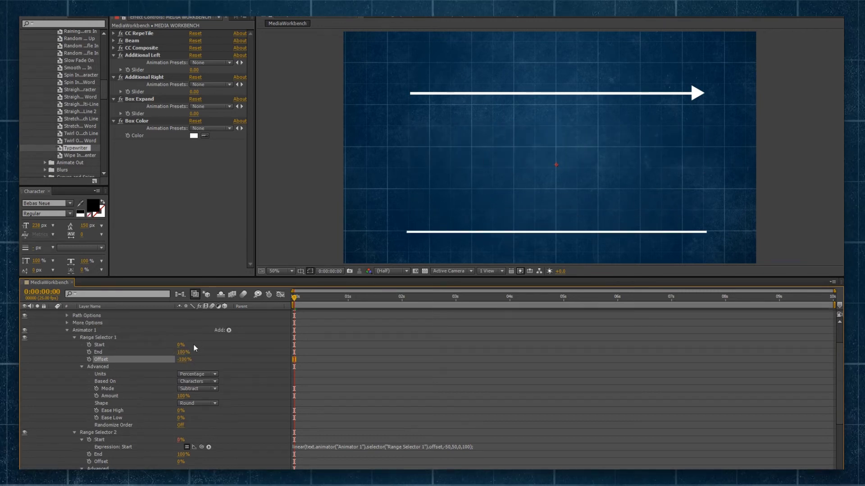
{"action": "left_click", "coordinate": [88, 360]}
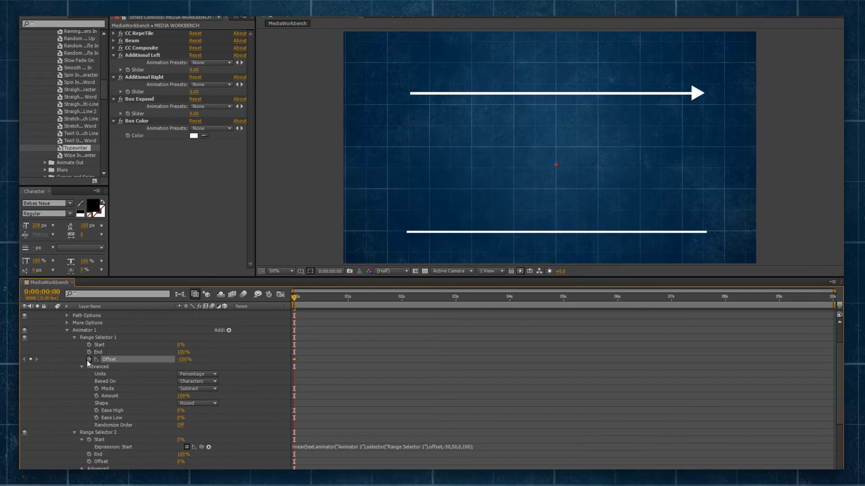
{"action": "left_click_drag", "start_coordinate": [349, 298], "coordinate": [396, 296]}
{"action": "mouse_move", "coordinate": [184, 360]}
{"action": "left_mouse_down"}
{"action": "mouse_move", "coordinate": [244, 355]}
{"action": "mouse_move", "coordinate": [196, 357]}
{"action": "left_mouse_up"}
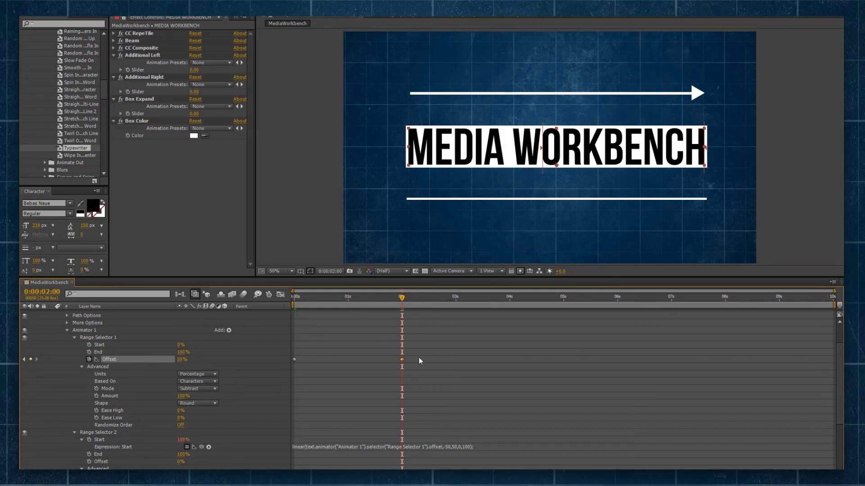
Apply Easy Ease to both Offset keyframes and return the playhead to 0s.
{"action": "left_click_drag", "start_coordinate": [414, 344], "coordinate": [290, 363]}
{"action": "right_click", "coordinate": [294, 359]}
{"action": "mouse_move", "coordinate": [358, 457]}
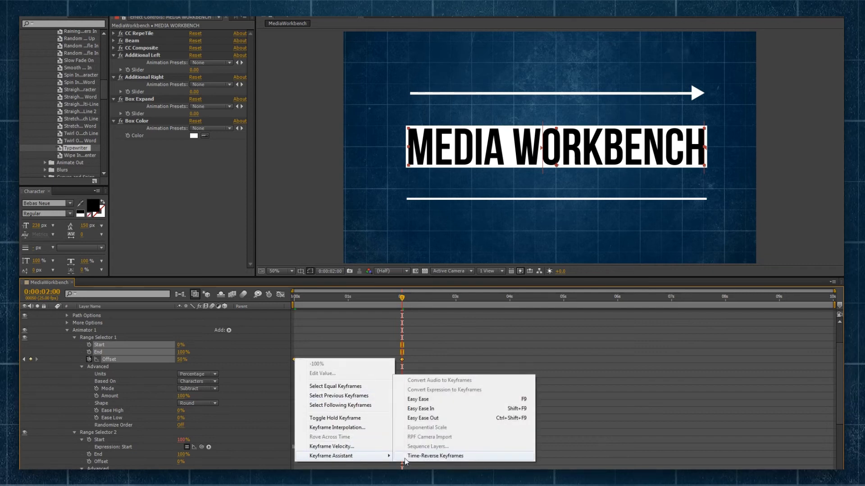
{"action": "left_click", "coordinate": [426, 399]}
{"action": "left_click", "coordinate": [358, 357]}
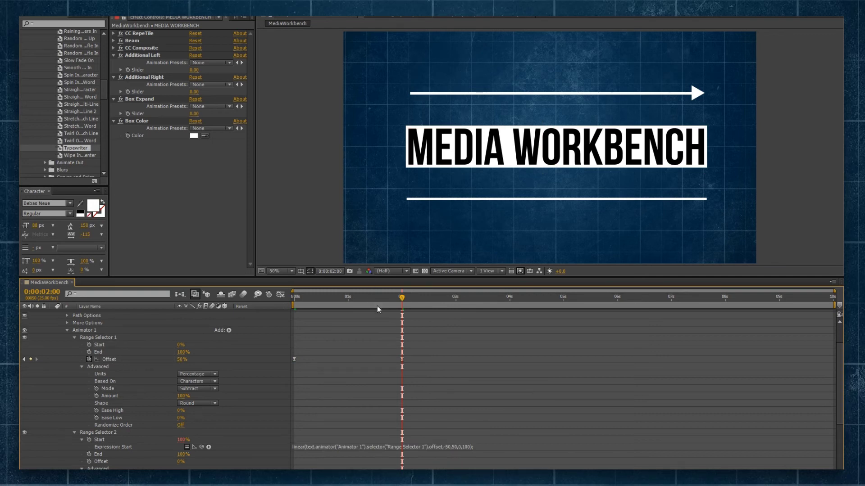
{"action": "left_click_drag", "start_coordinate": [401, 297], "coordinate": [302, 299]}
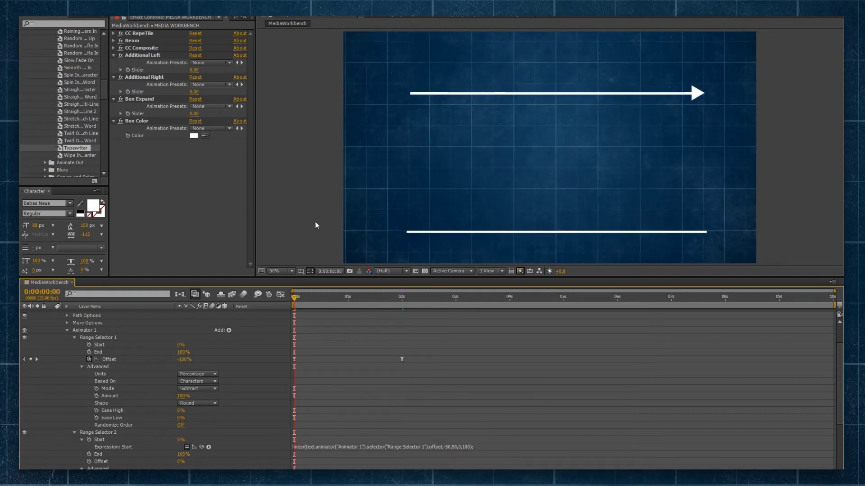
{"action": "key", "text": "space"}
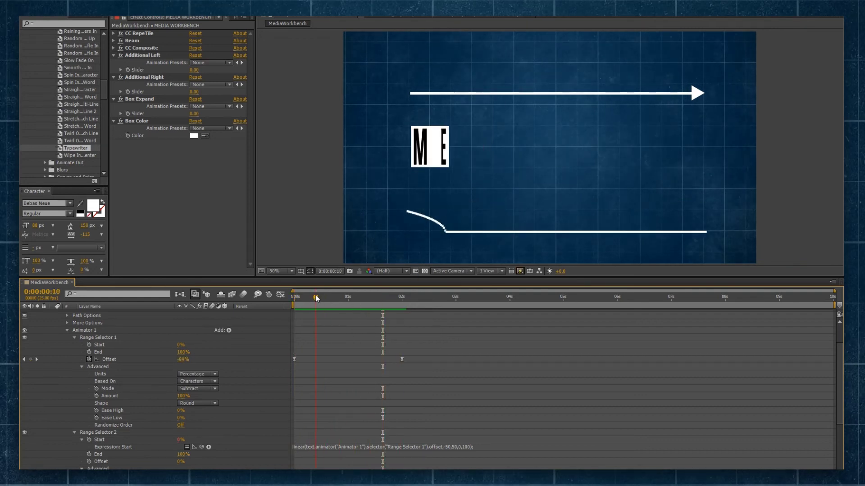
{"action": "left_click", "coordinate": [334, 298]}
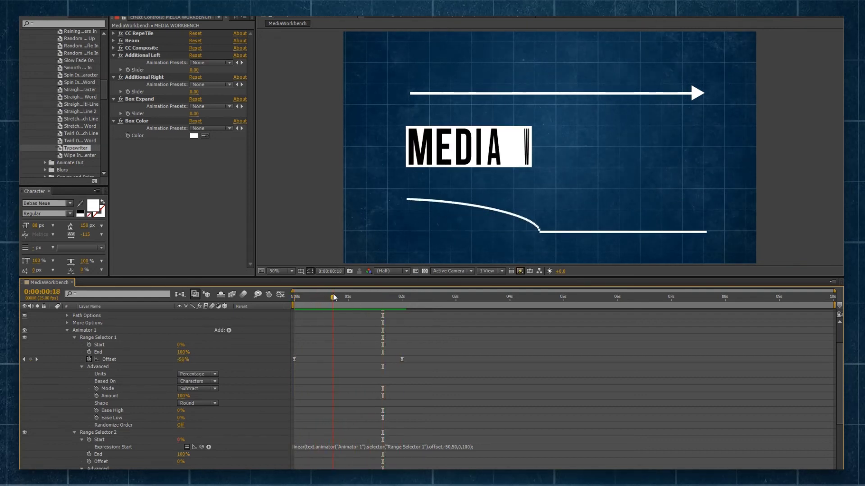
{"action": "left_click", "coordinate": [209, 403]}
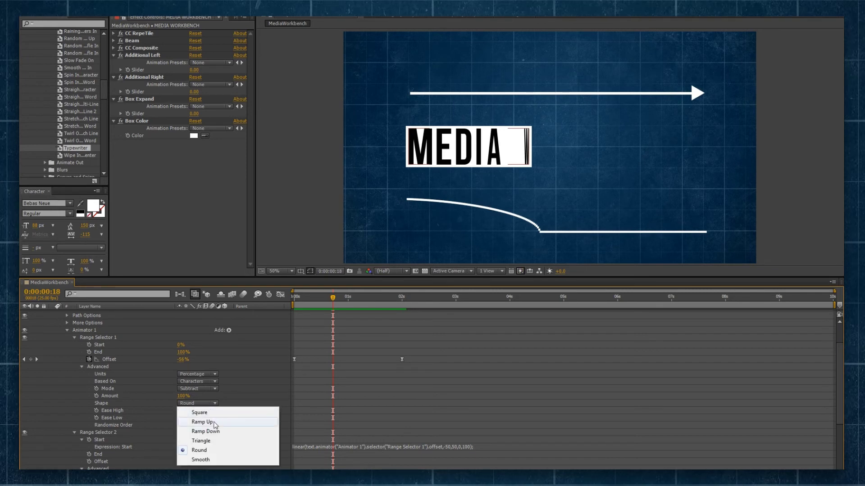
{"action": "left_click", "coordinate": [201, 459]}
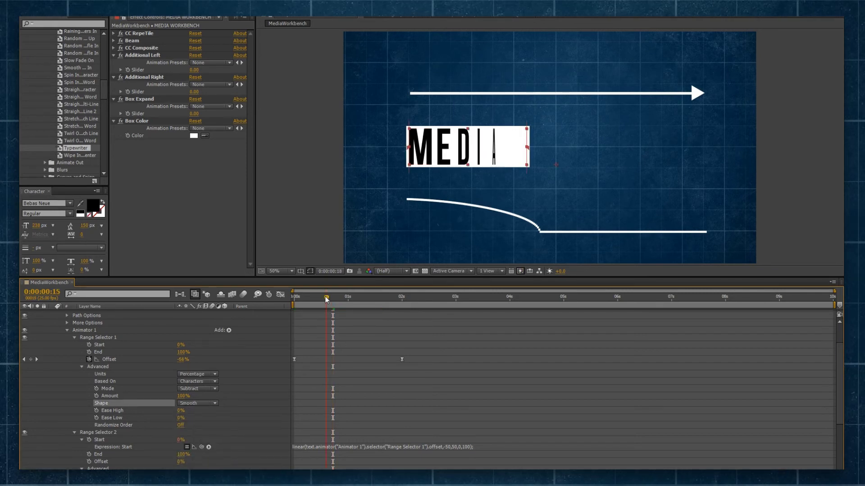
{"action": "left_click_drag", "start_coordinate": [327, 298], "coordinate": [322, 298]}
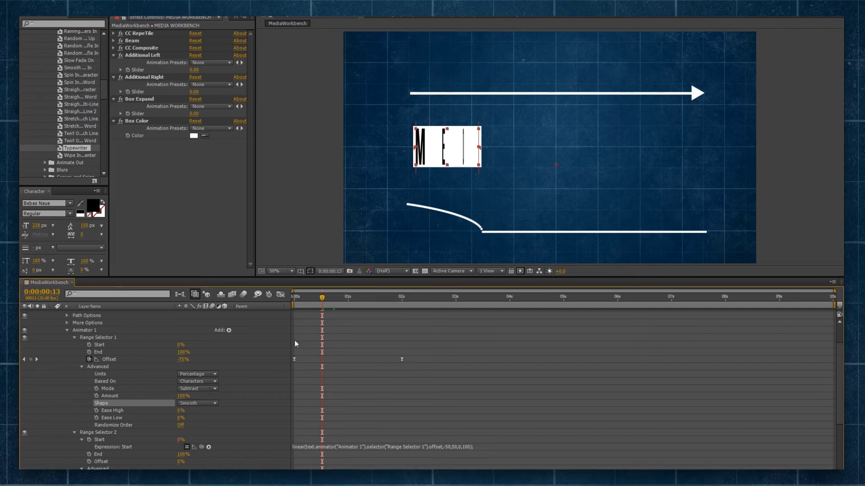
{"action": "key", "text": "space"}
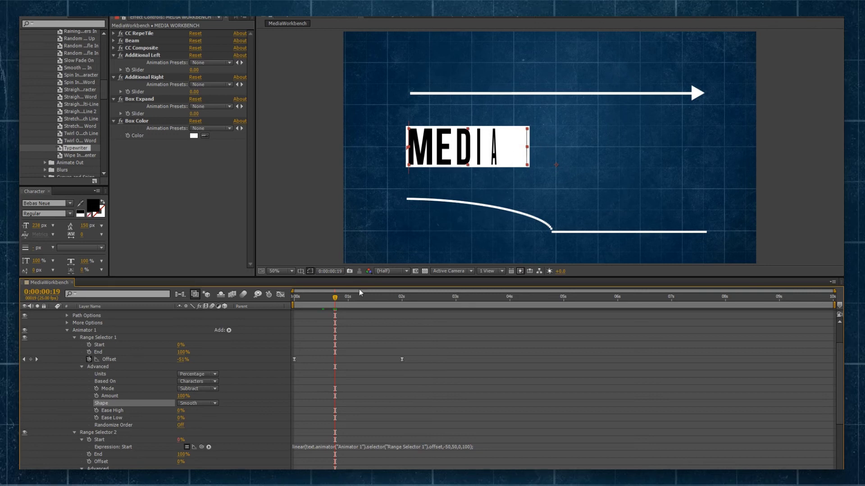
{"action": "left_click", "coordinate": [196, 400]}
{"action": "left_click", "coordinate": [218, 448]}
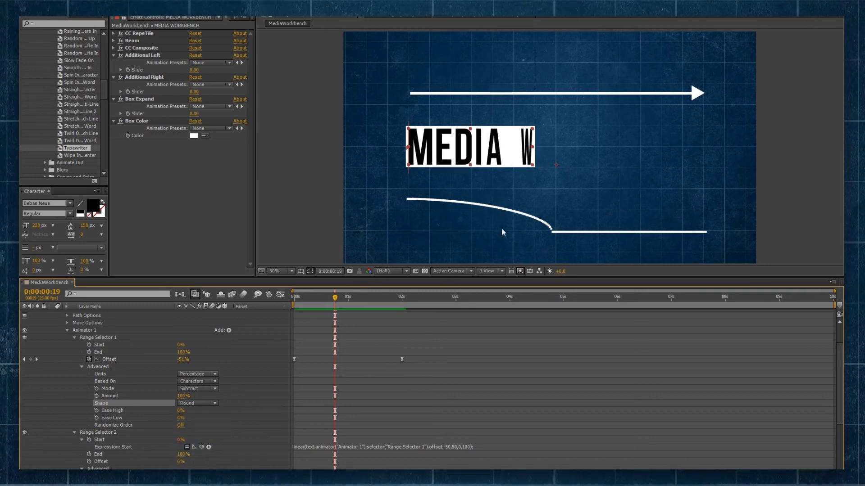
{"action": "left_click_drag", "start_coordinate": [335, 297], "coordinate": [282, 295]}
{"action": "key", "text": "space"}
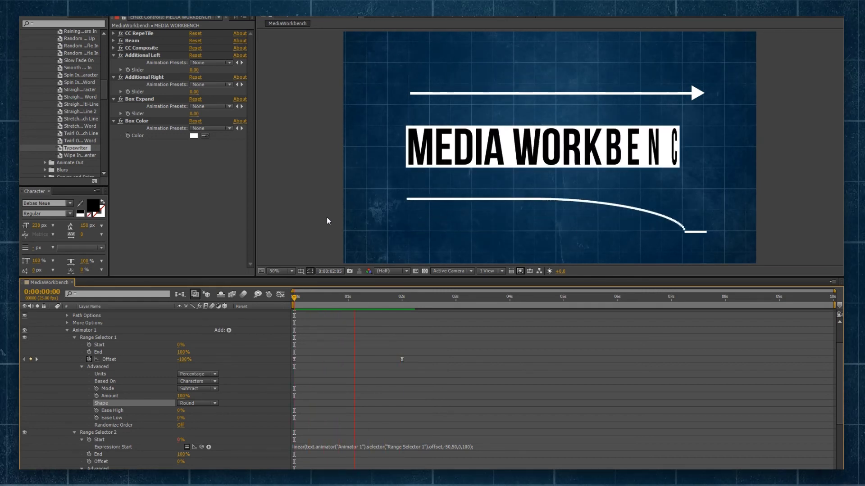
{"action": "key", "text": "space"}
{"action": "left_click", "coordinate": [84, 336]}
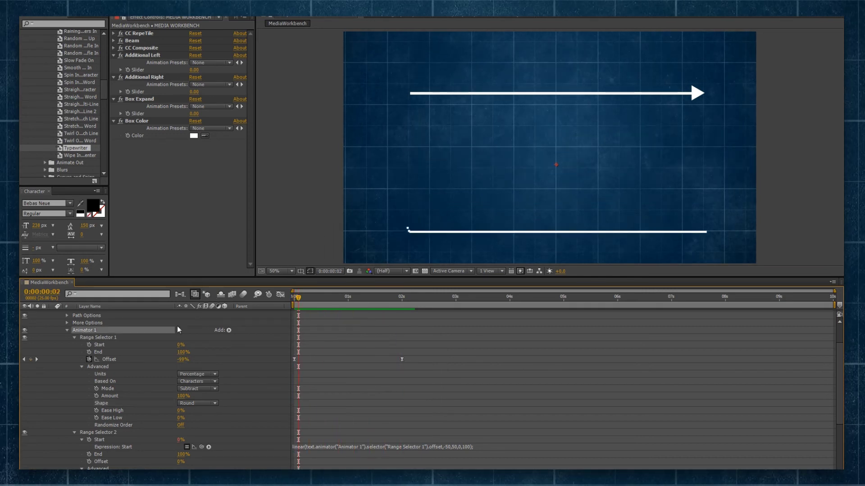
{"action": "scroll", "coordinate": [216, 396], "scroll_direction": "down", "scroll_amount": 2}
{"action": "scroll", "coordinate": [192, 457], "scroll_direction": "down", "scroll_amount": 2}
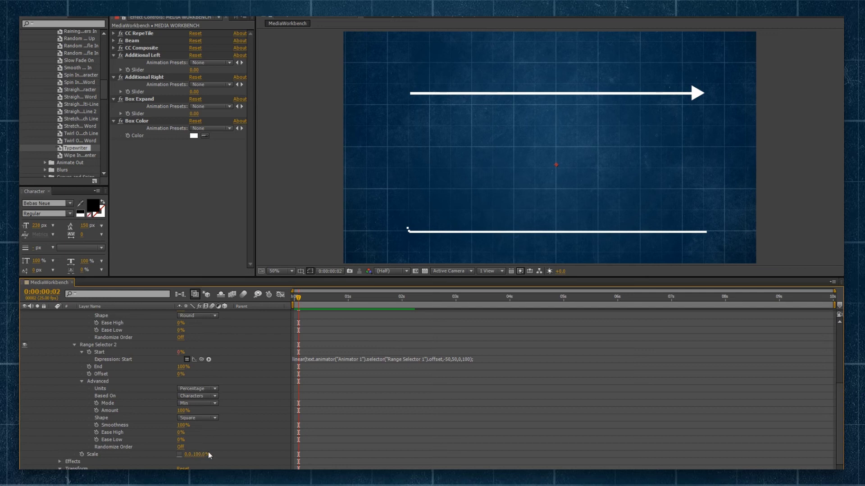
{"action": "scroll", "coordinate": [216, 446], "scroll_direction": "up", "scroll_amount": 4}
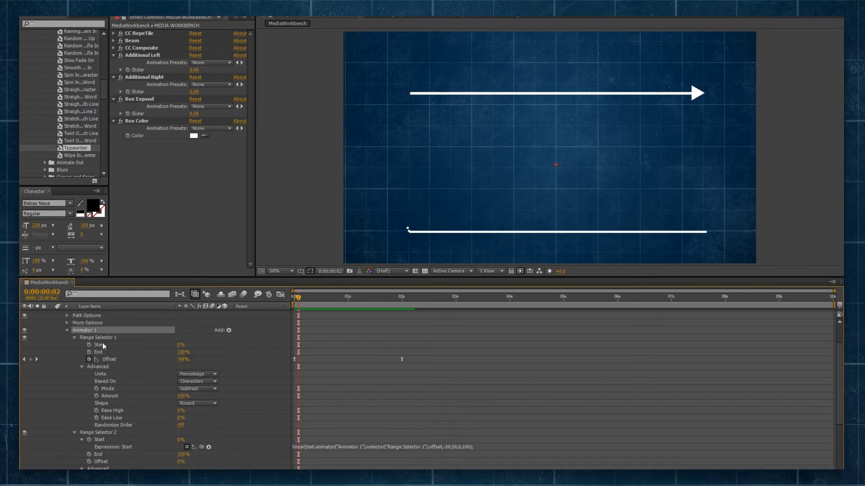
{"action": "left_click", "coordinate": [103, 338]}
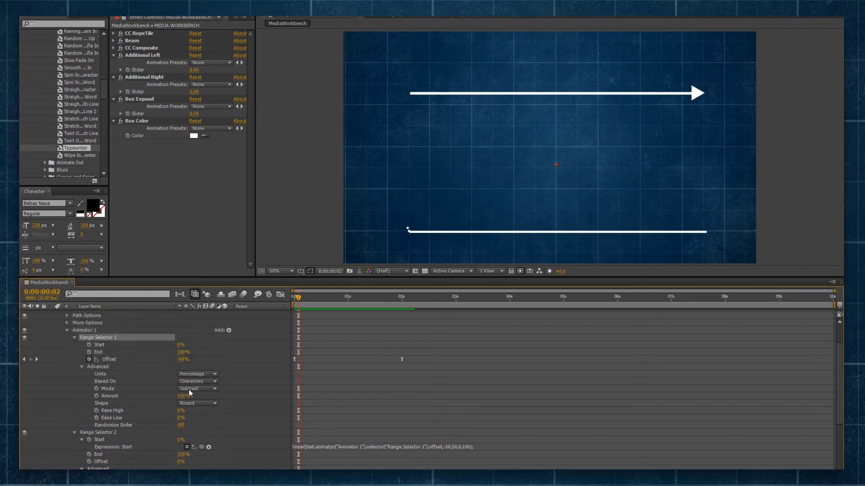
{"action": "left_click", "coordinate": [136, 382]}
{"action": "left_click", "coordinate": [132, 404]}
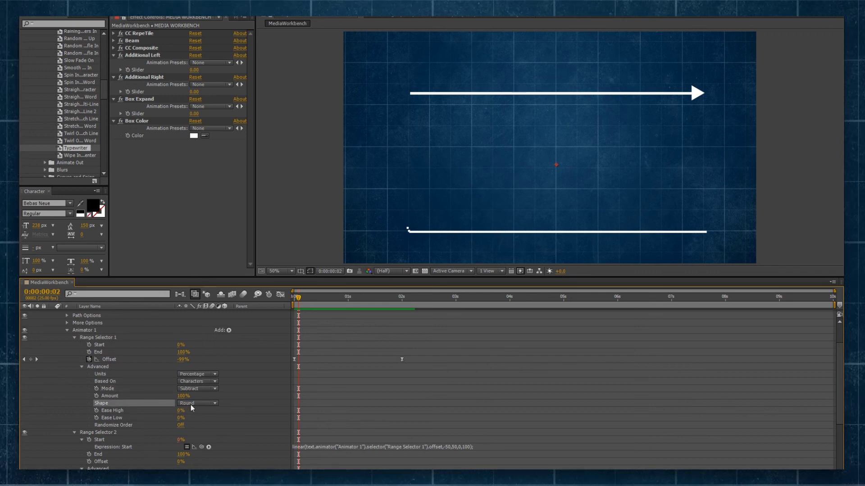
{"action": "scroll", "coordinate": [190, 405], "scroll_direction": "down", "scroll_amount": 3}
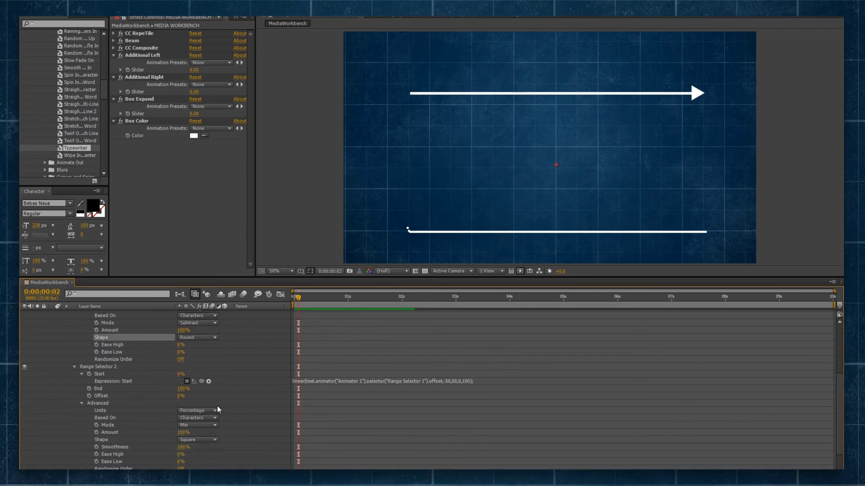
{"action": "left_click", "coordinate": [98, 367]}
{"action": "left_click", "coordinate": [116, 427]}
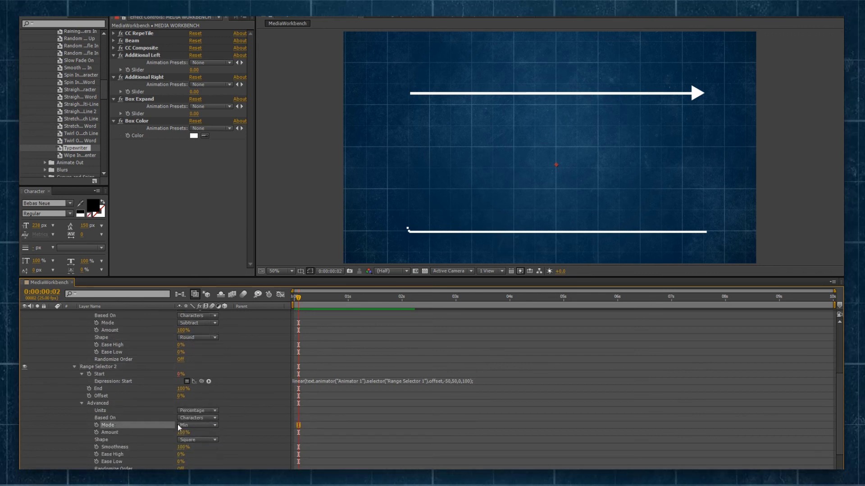
{"action": "left_click", "coordinate": [156, 441]}
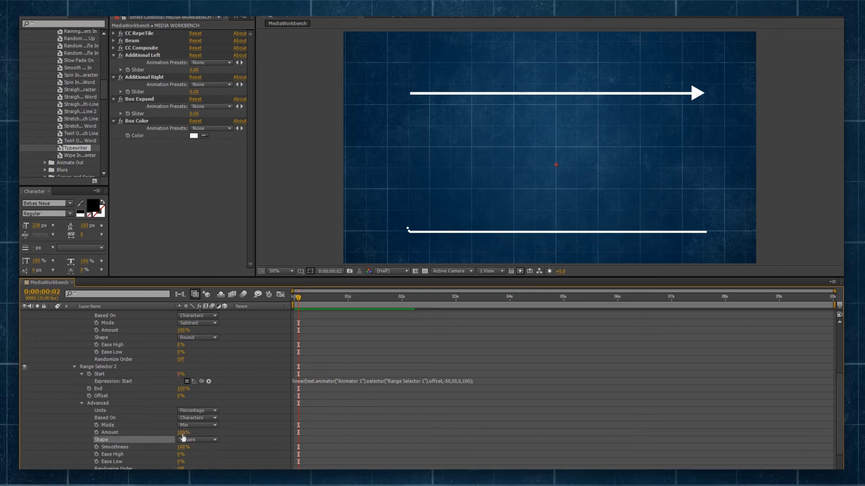
{"action": "left_click", "coordinate": [106, 368]}
{"action": "left_click", "coordinate": [102, 375]}
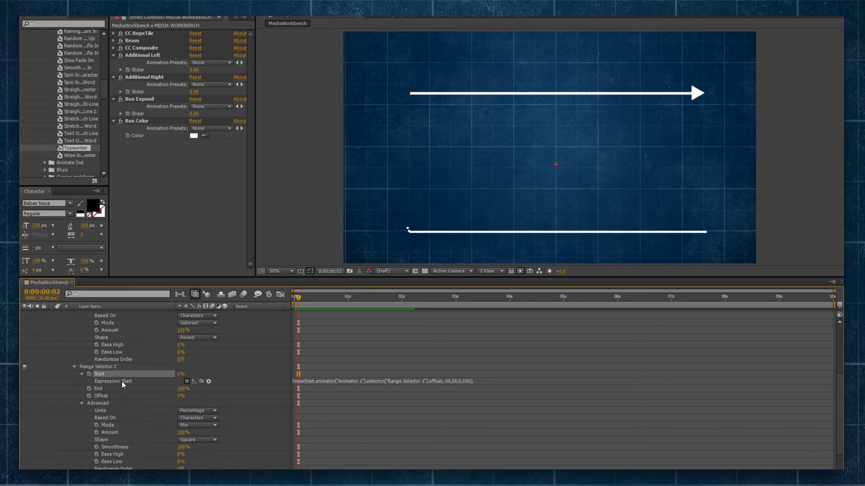
{"action": "scroll", "coordinate": [102, 397], "scroll_direction": "up", "scroll_amount": 3}
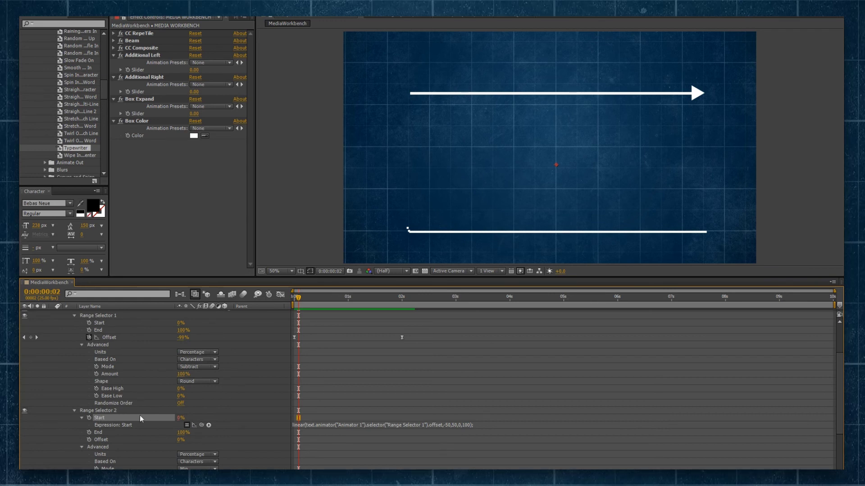
{"action": "scroll", "coordinate": [277, 414], "scroll_direction": "up", "scroll_amount": 2}
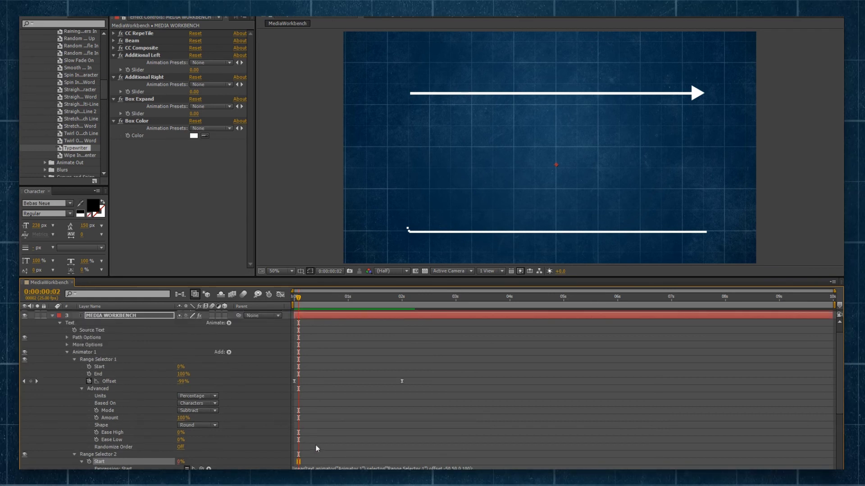
{"action": "left_click", "coordinate": [109, 381]}
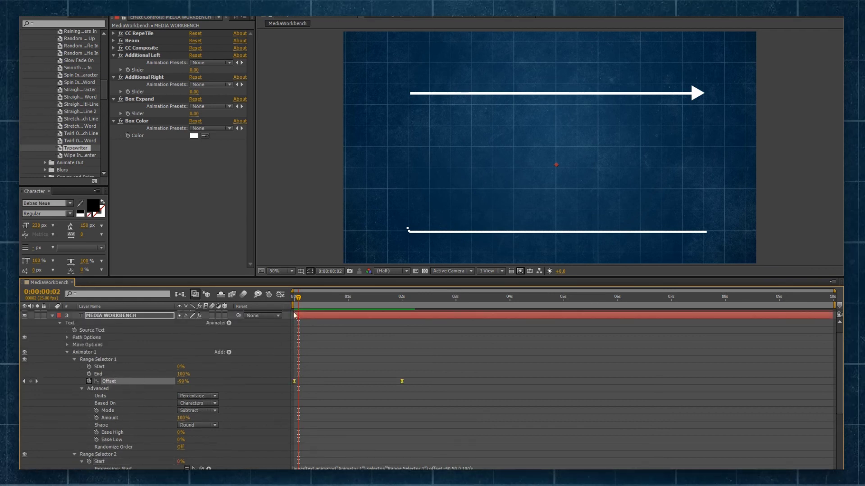
Change the title text to THANKS FOR WATCHING and preview the box reveal from 0s.
{"action": "left_click_drag", "start_coordinate": [301, 308], "coordinate": [370, 303]}
{"action": "double_click", "coordinate": [531, 150]}
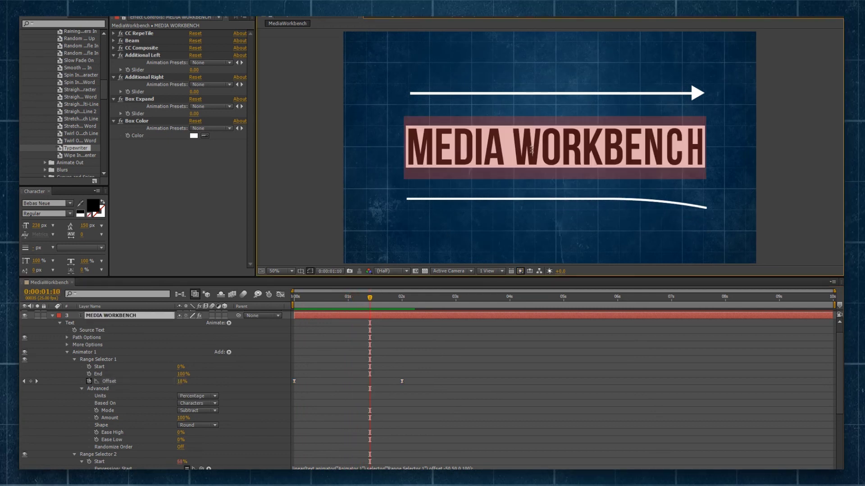
{"action": "type", "text": "THANKS F"}
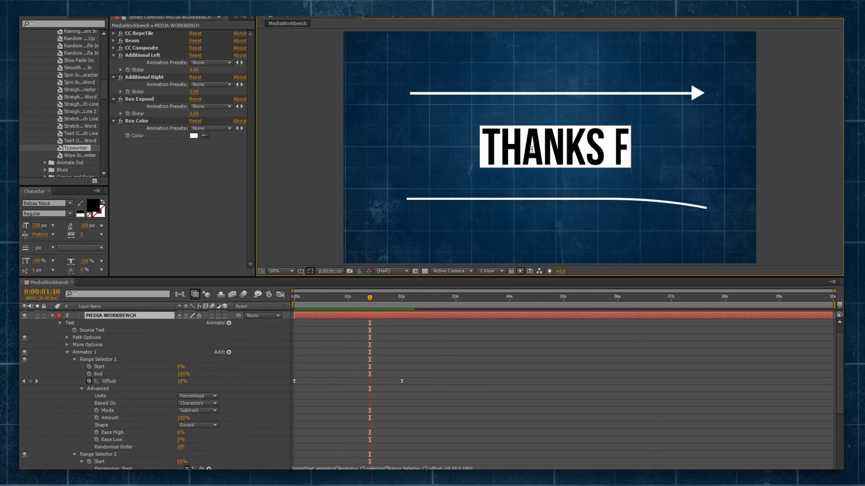
{"action": "type", "text": "OR WATCHING"}
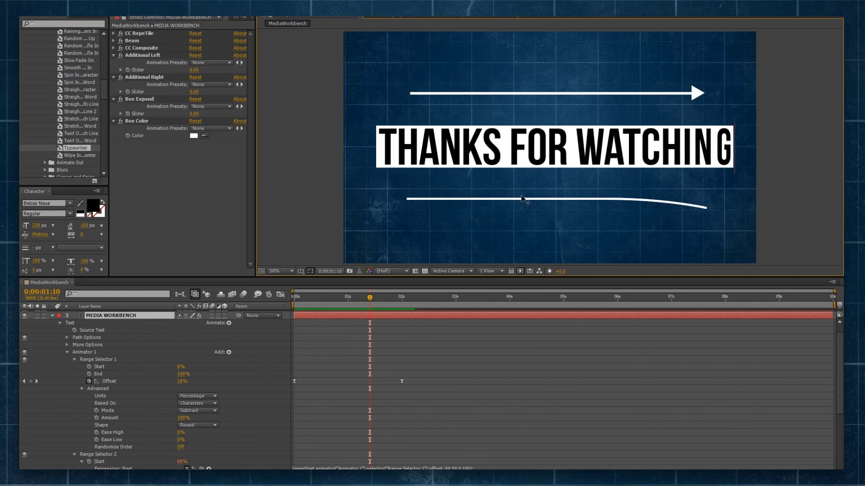
{"action": "left_click", "coordinate": [437, 329]}
{"action": "left_click", "coordinate": [293, 298]}
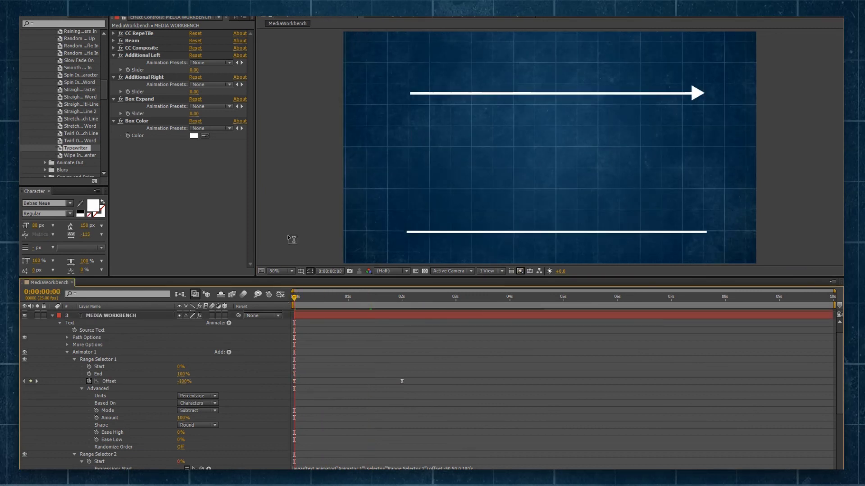
{"action": "key", "text": "KP_0"}
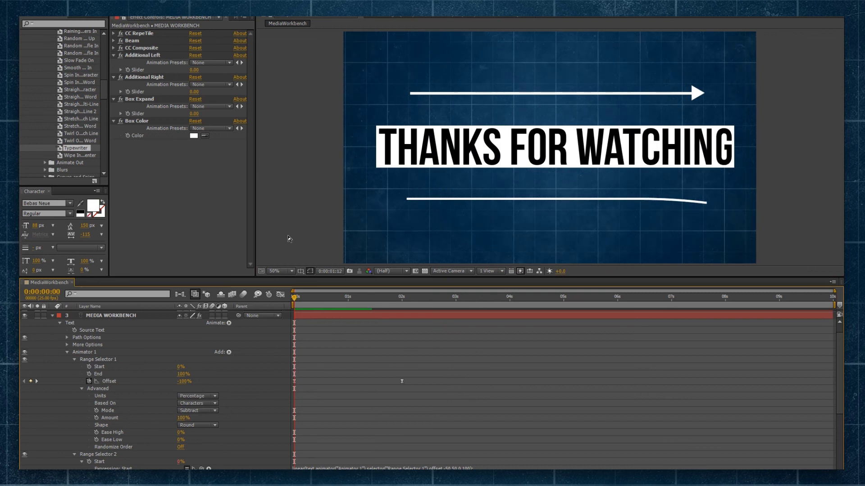